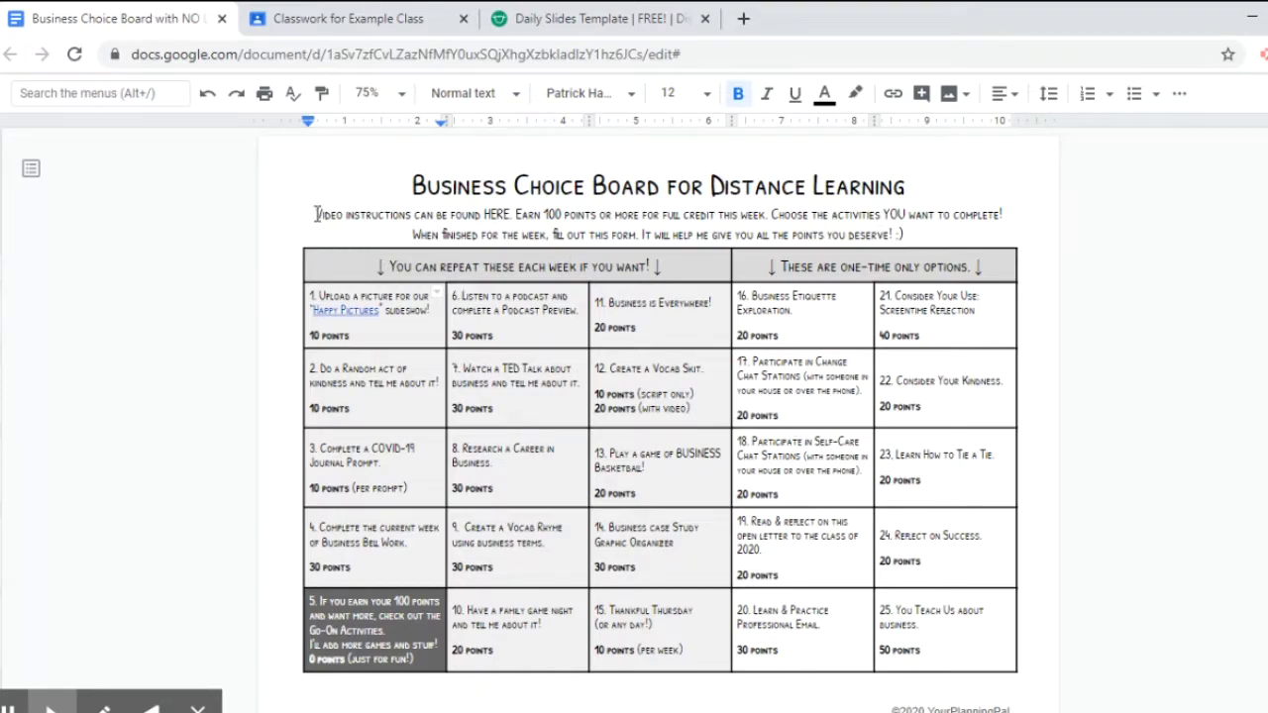
# Review the choice board's introductory instructions and check the assignment page linked from "Happy Pictures" in activity 1
pyautogui.moveTo(315, 214); pyautogui.dragTo(915, 234)
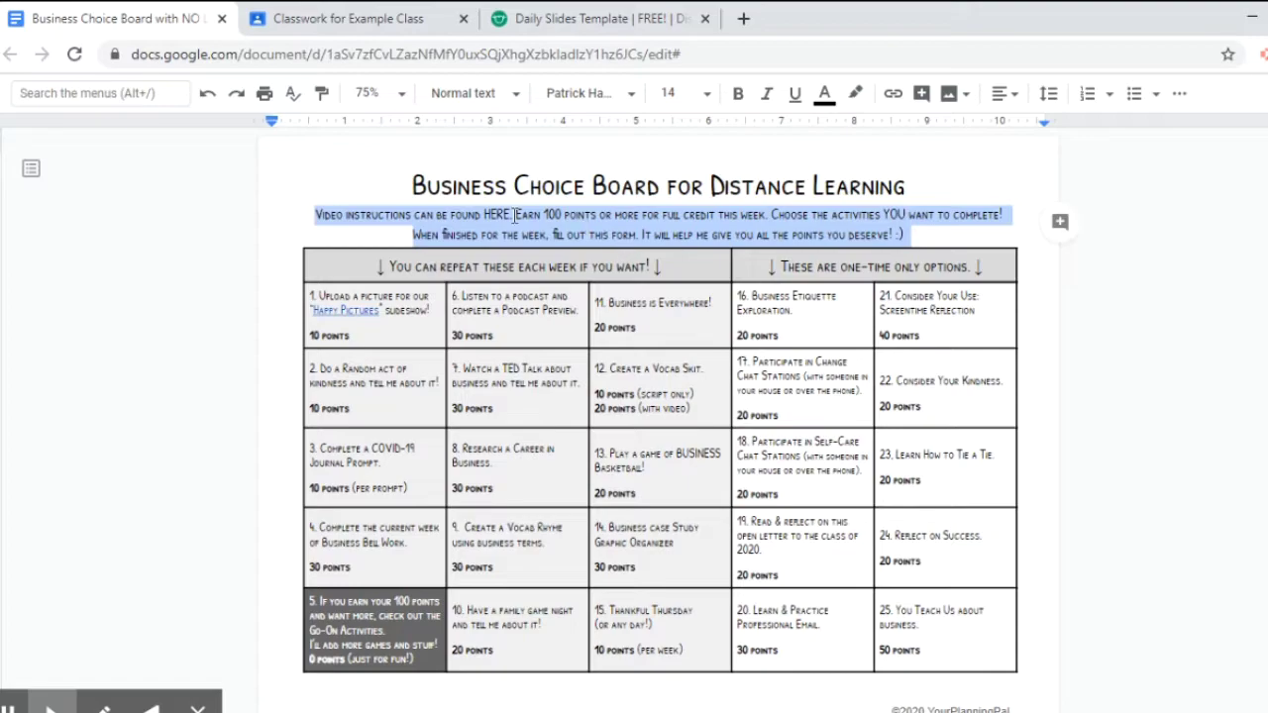
pyautogui.click(625, 234)
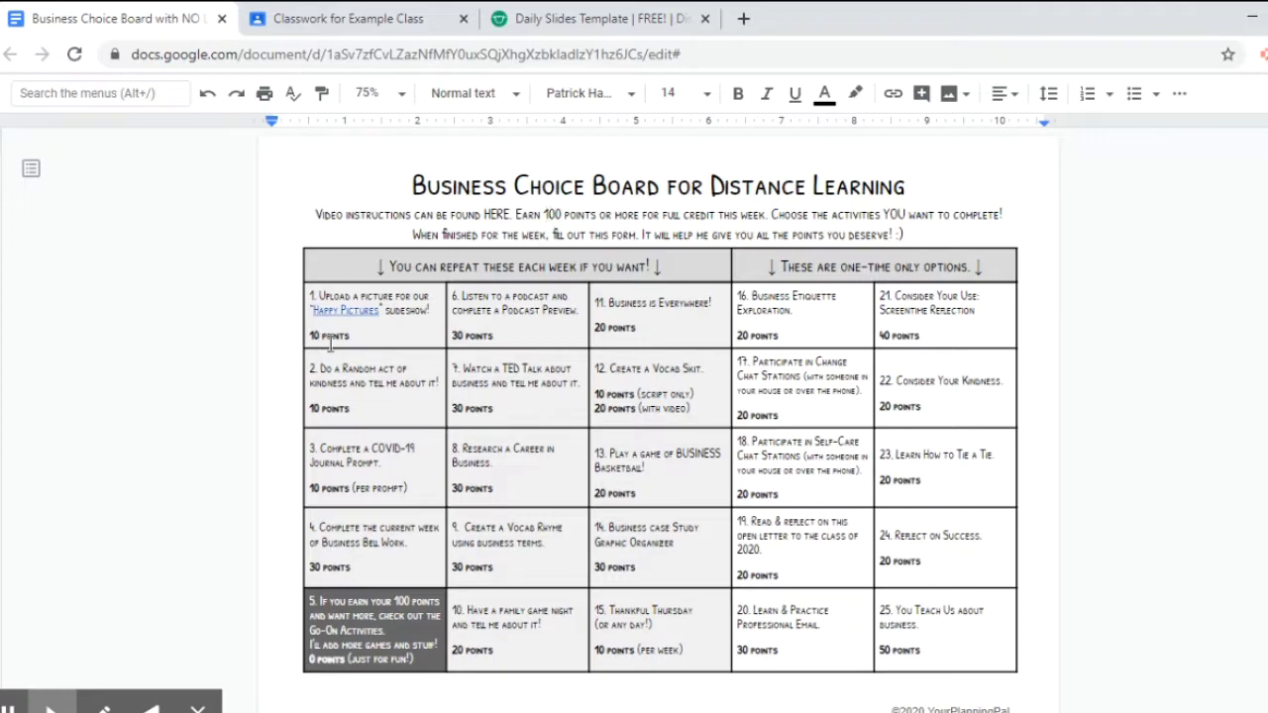
pyautogui.click(342, 313)
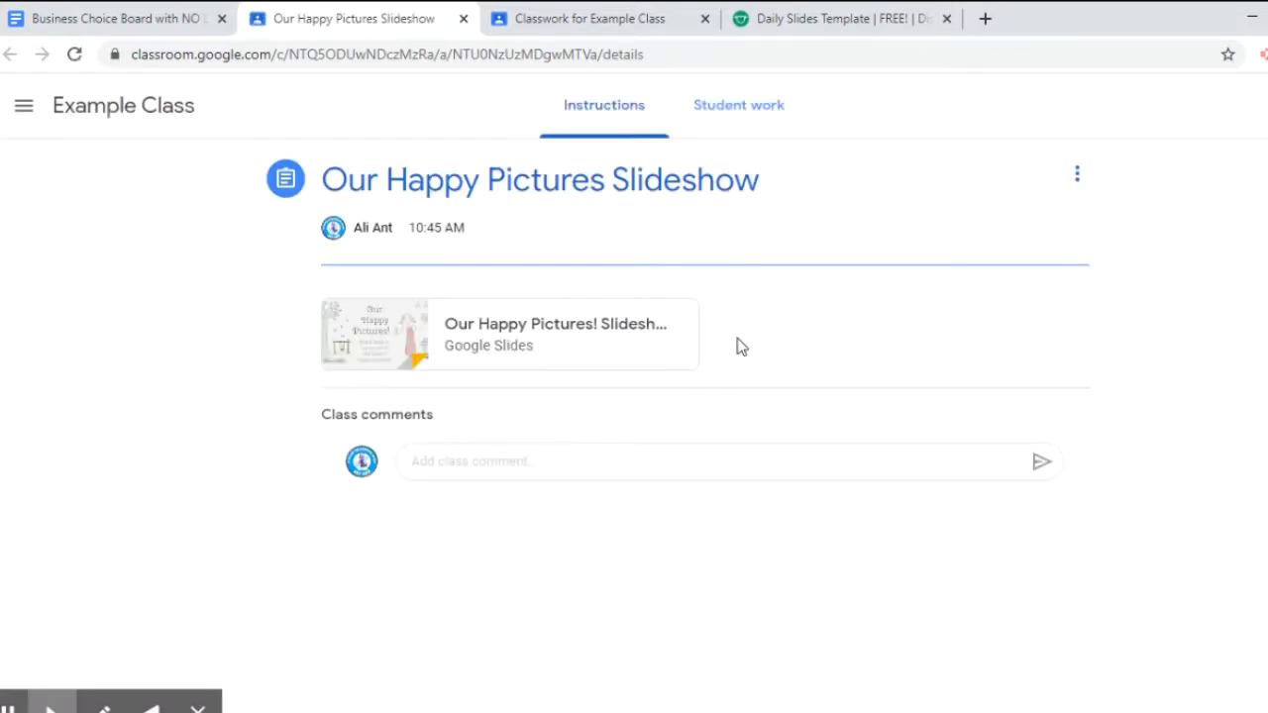
pyautogui.click(462, 20)
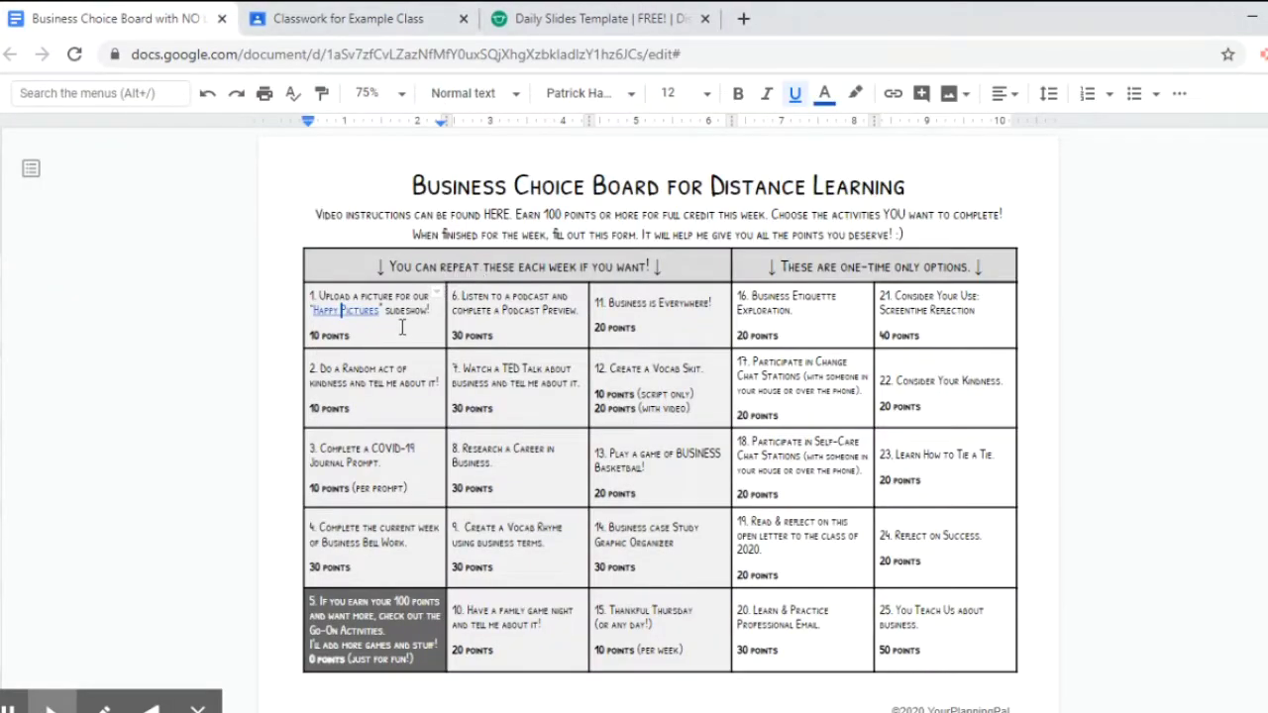
# View the Daily Slides item in the class's classwork and preview the Daily Slides Template images on Teachers Pay Teachers, returning to Google Classroom
pyautogui.click(331, 20)
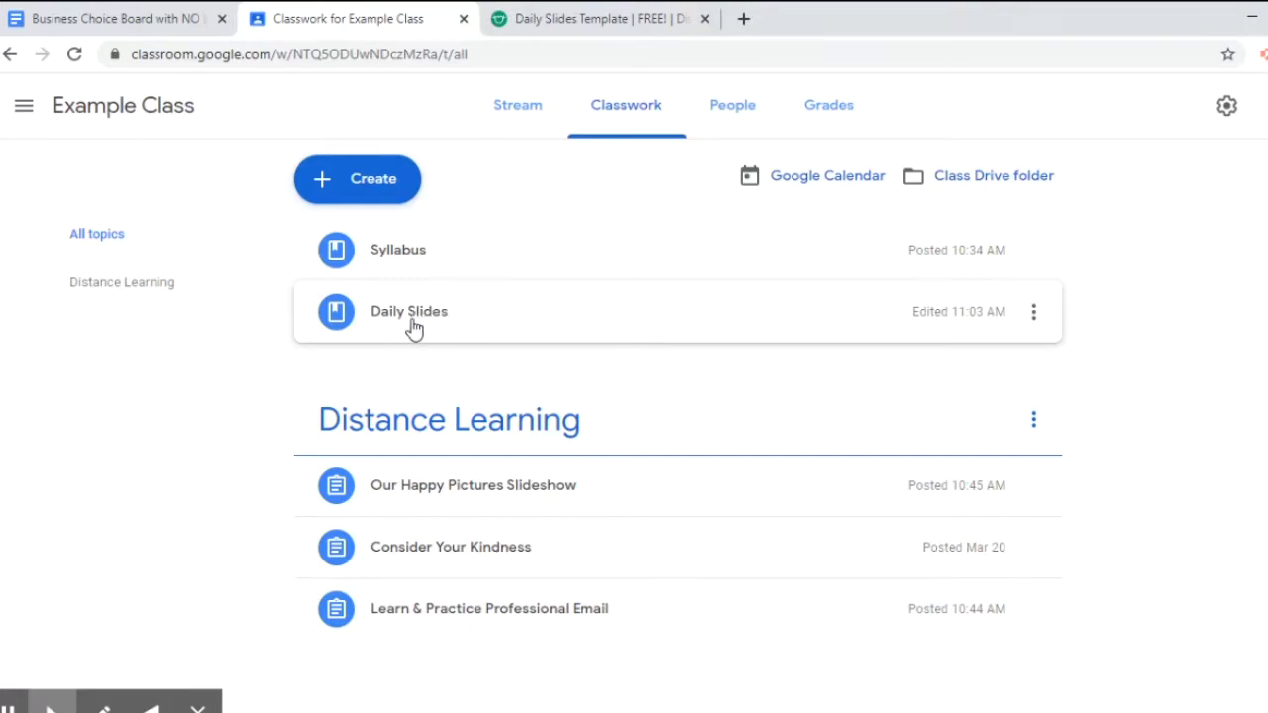
pyautogui.click(527, 26)
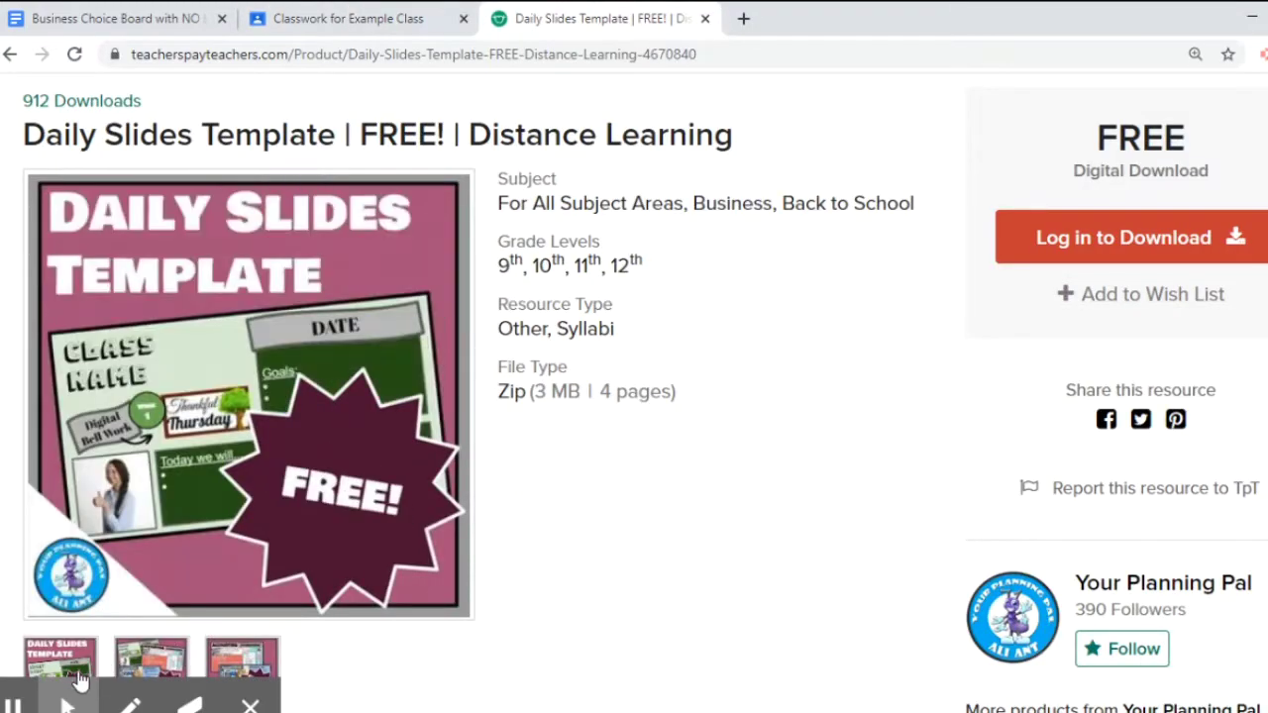
pyautogui.moveTo(164, 651)
pyautogui.moveTo(230, 659)
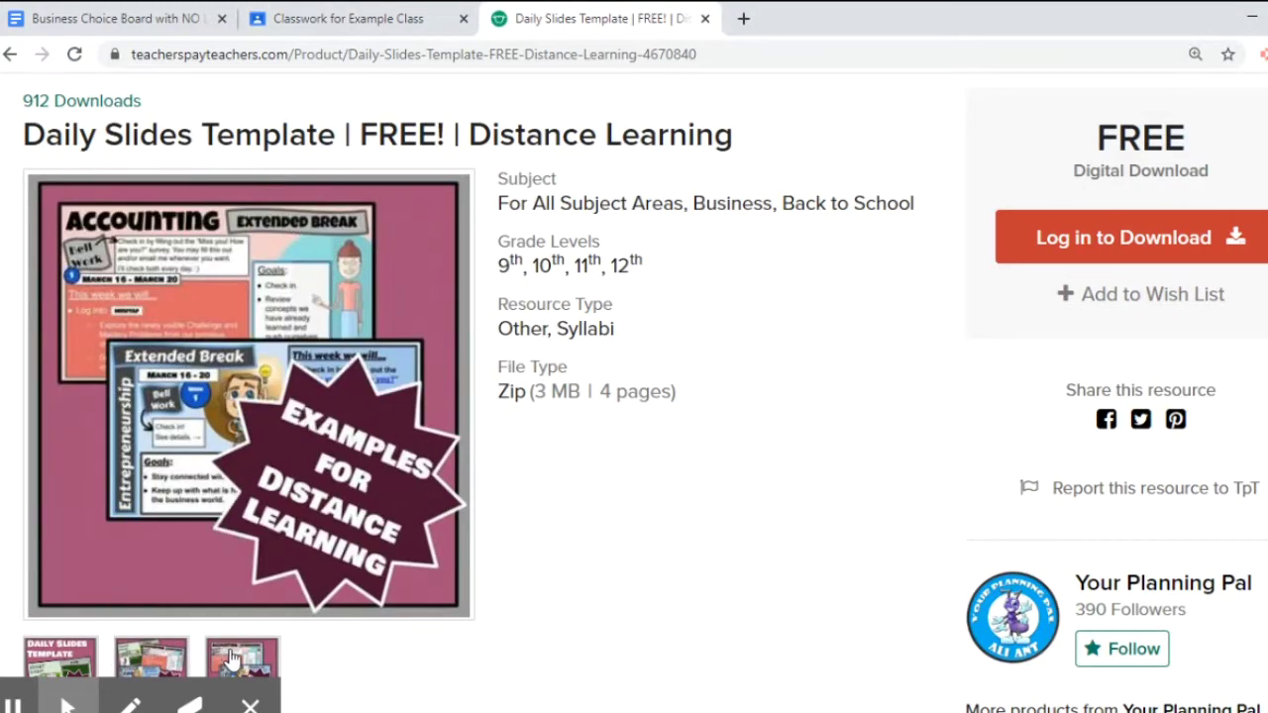
pyautogui.click(337, 16)
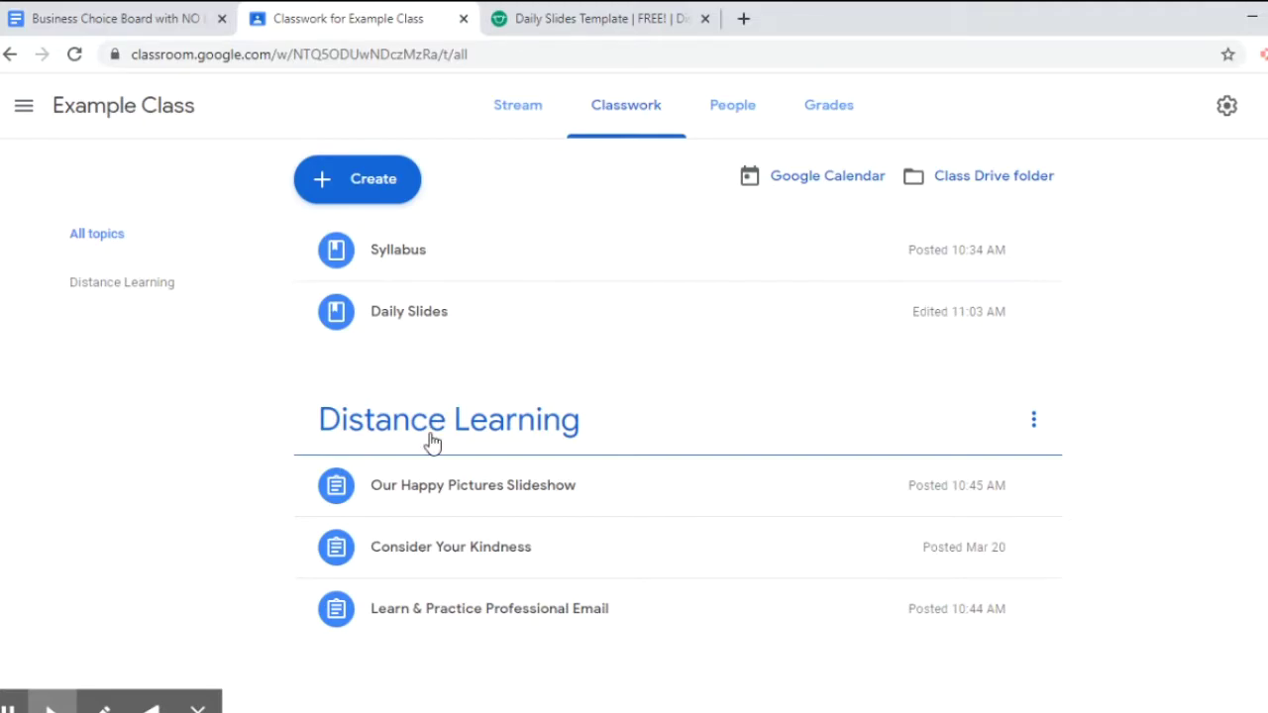
pyautogui.click(366, 188)
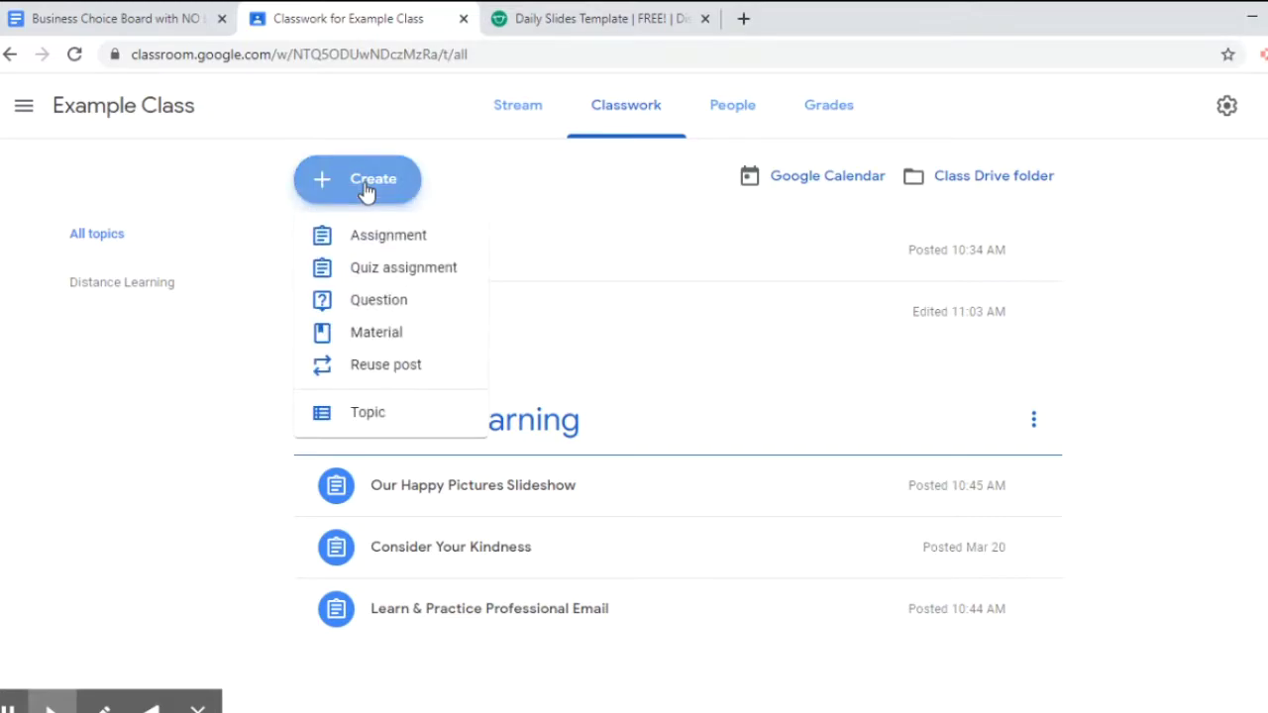
pyautogui.click(373, 420)
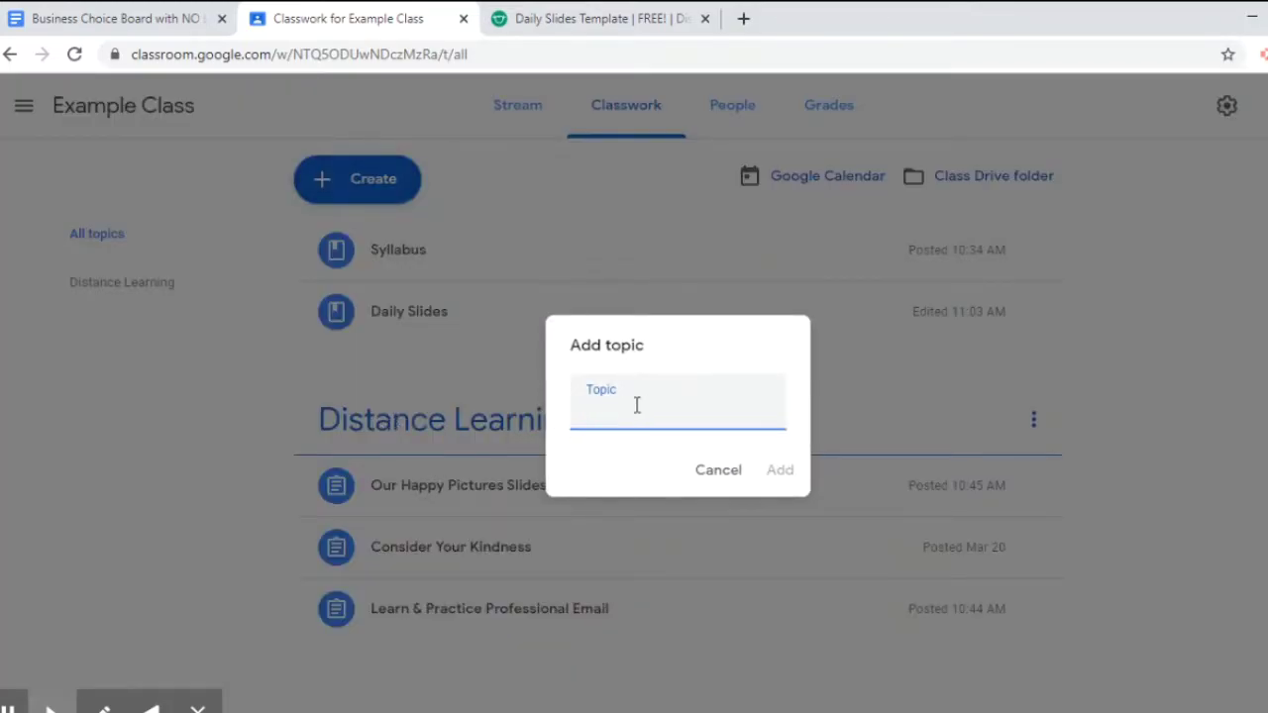
pyautogui.click(716, 476)
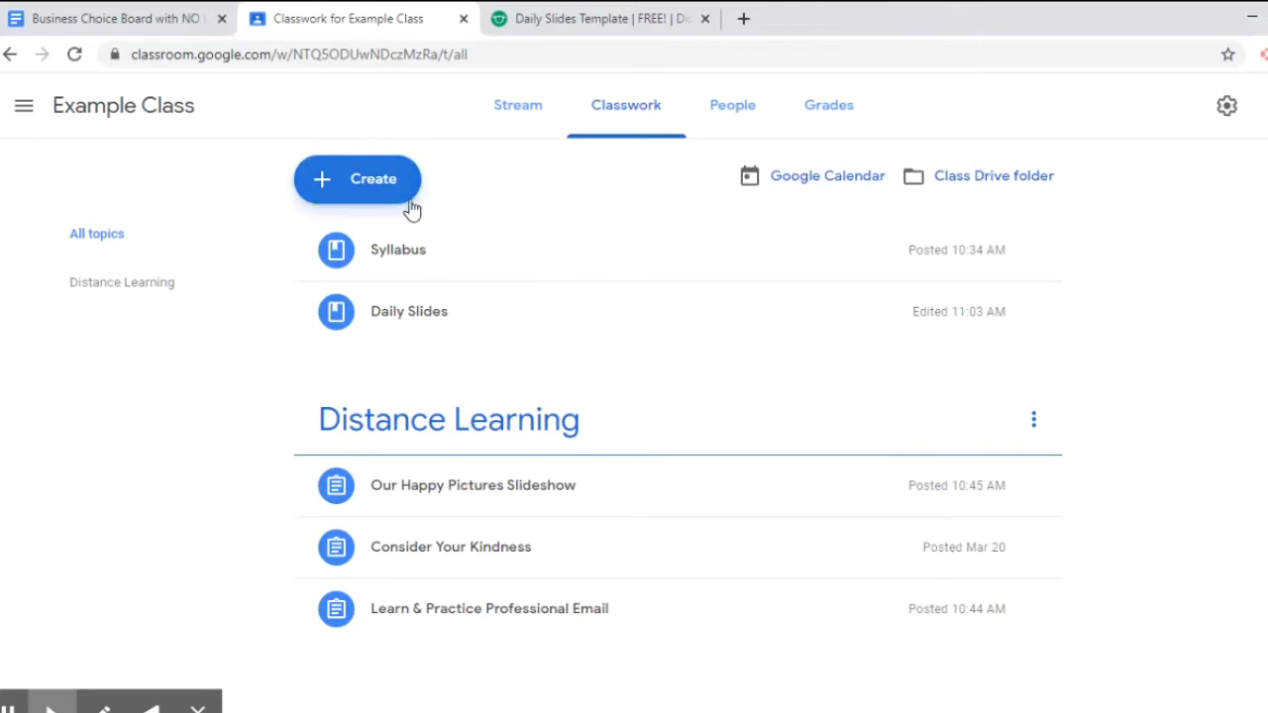
# Create a new assignment titled "Business is Everywhere!" in Example Class
pyautogui.click(369, 182)
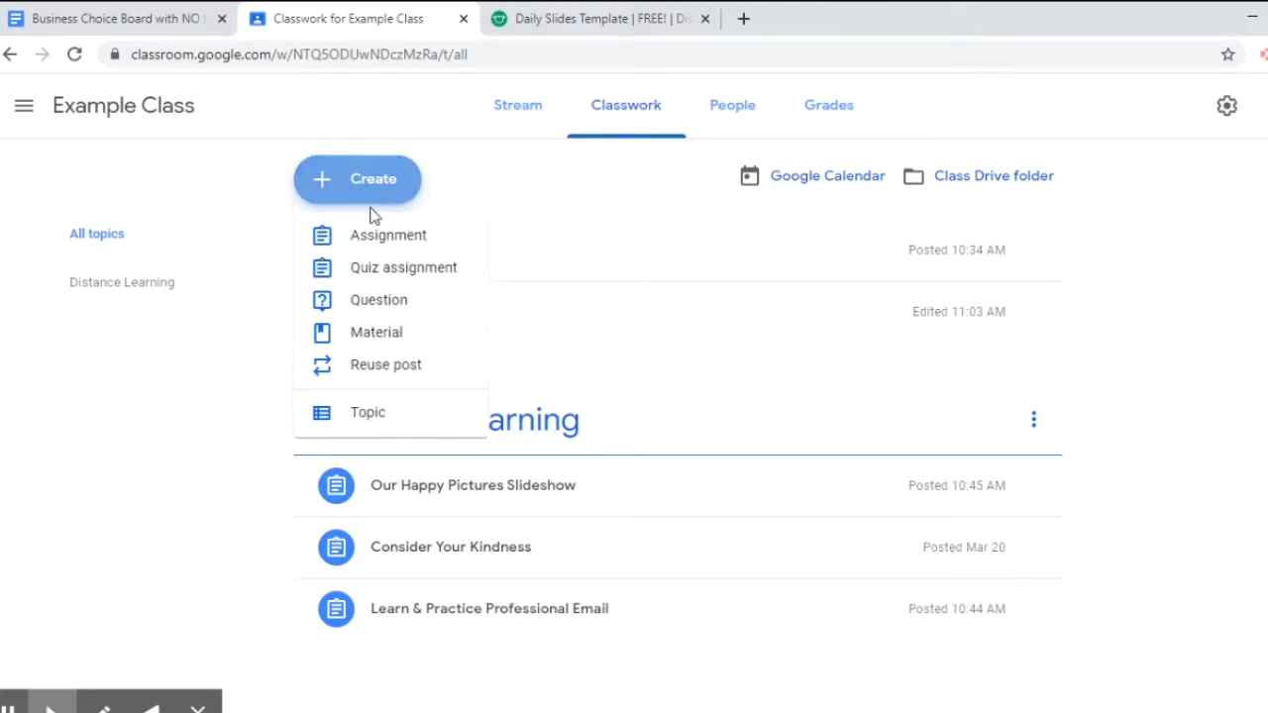
pyautogui.click(379, 237)
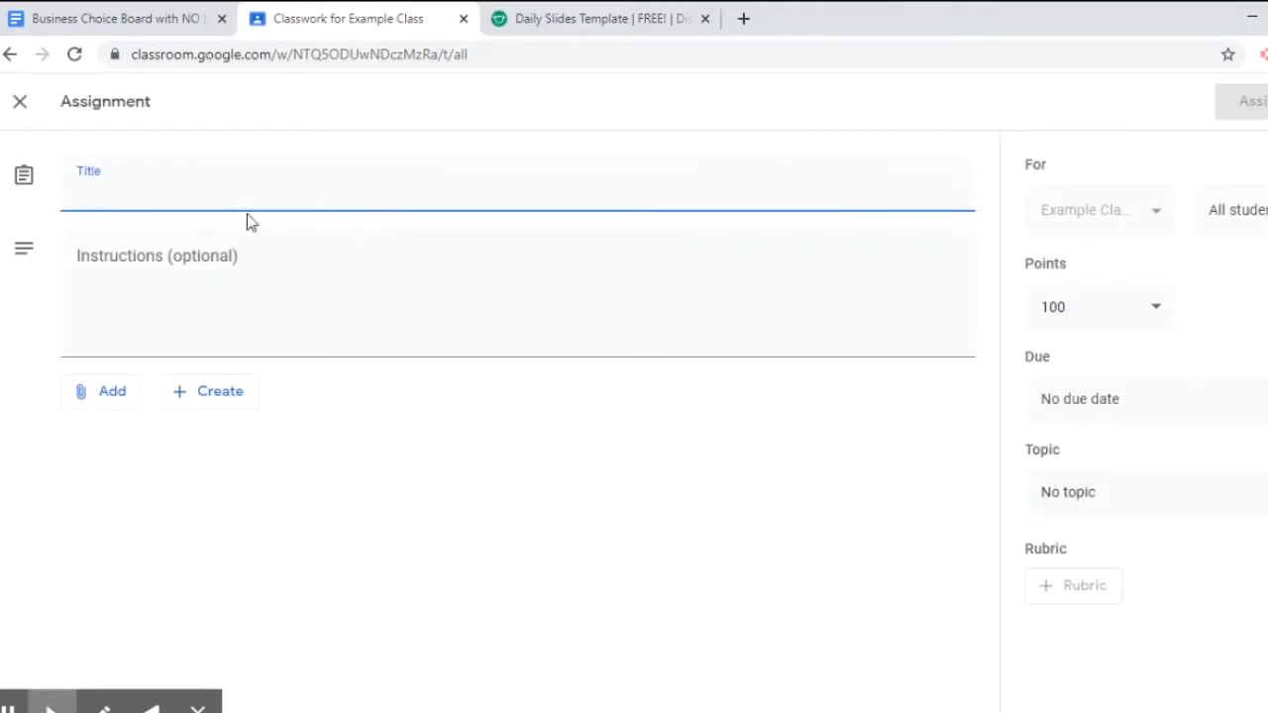
pyautogui.write('Business is ')
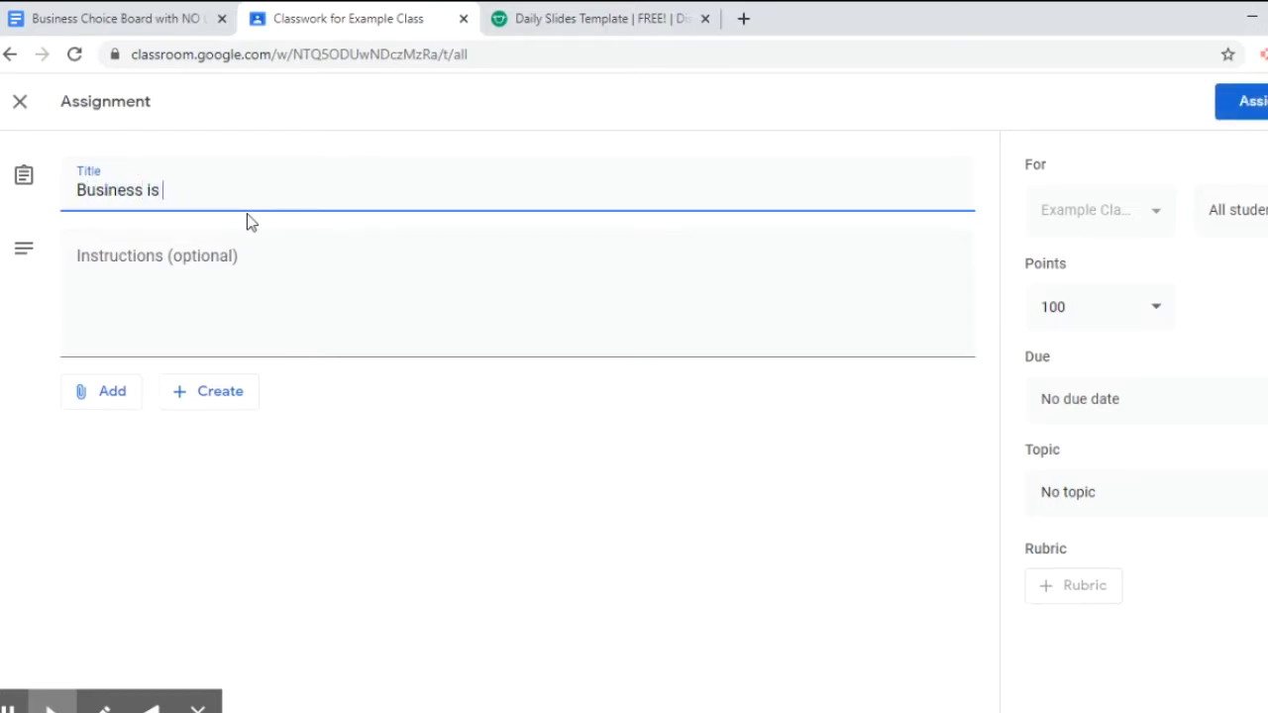
pyautogui.write('Everywhere!')
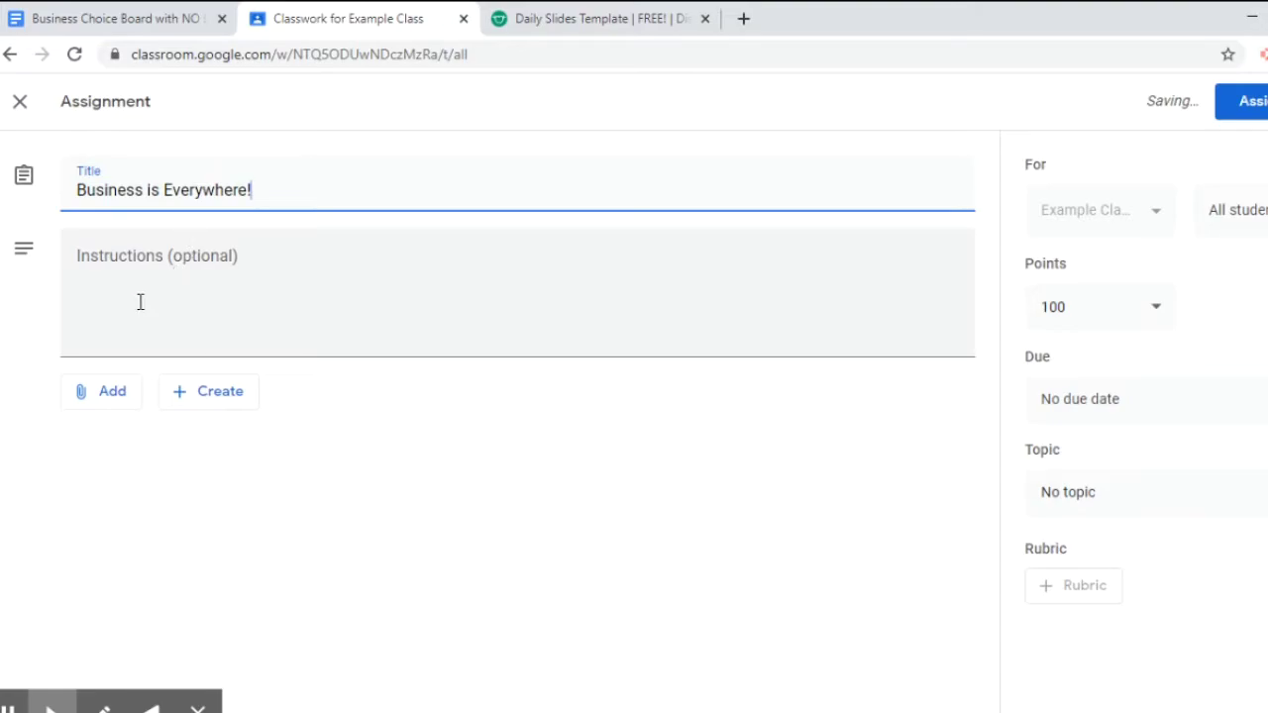
# Attach the "Business Is Everywhere" Google Slides file from Drive and set it to make a copy for each student
pyautogui.click(116, 405)
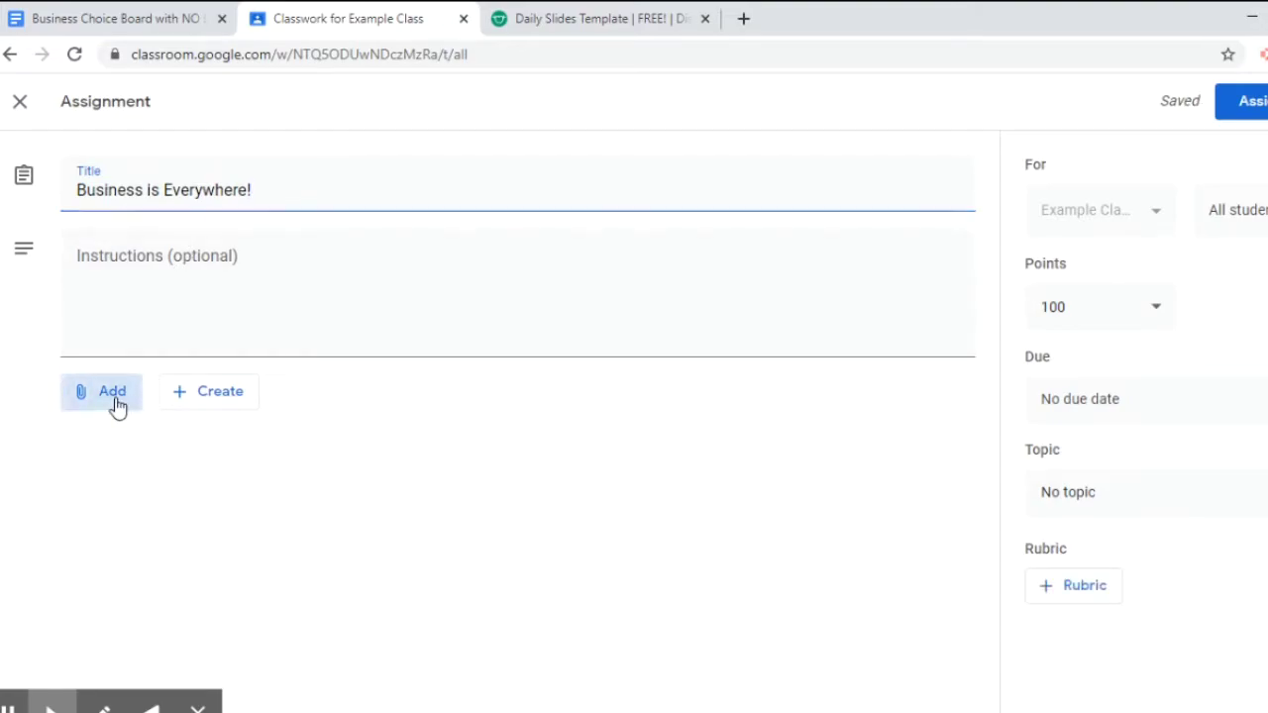
pyautogui.click(124, 432)
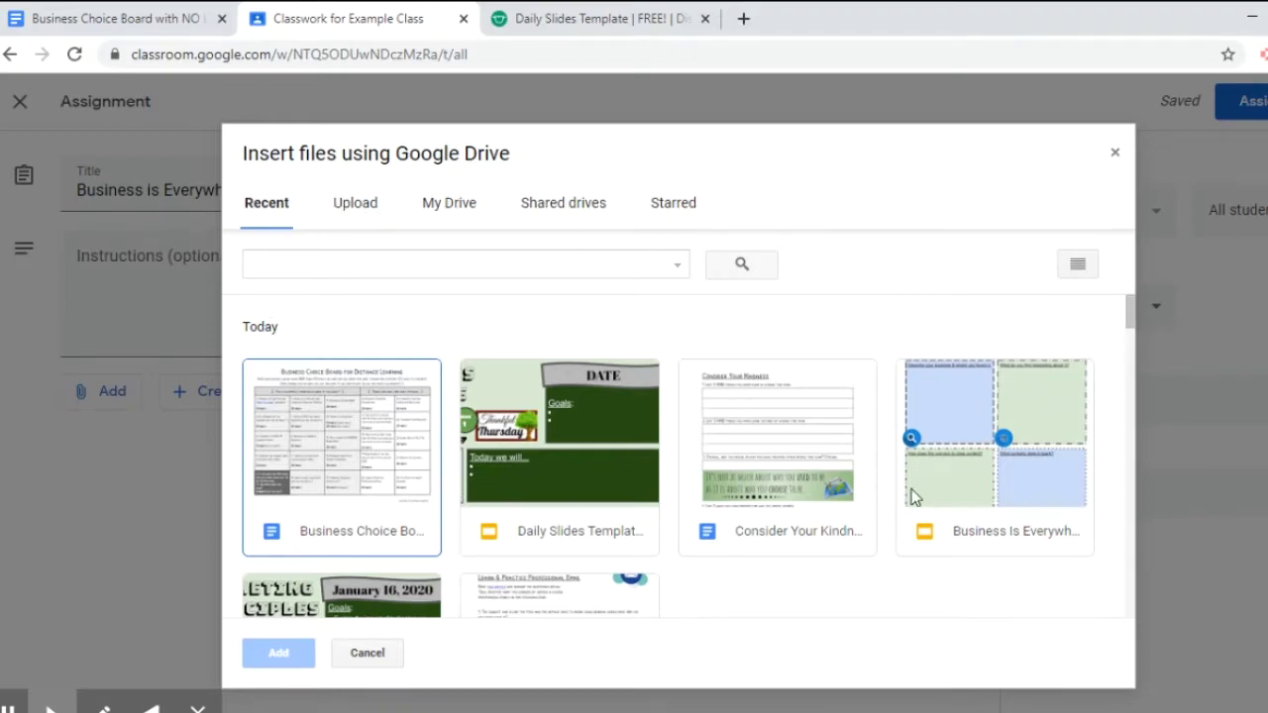
pyautogui.click(991, 468)
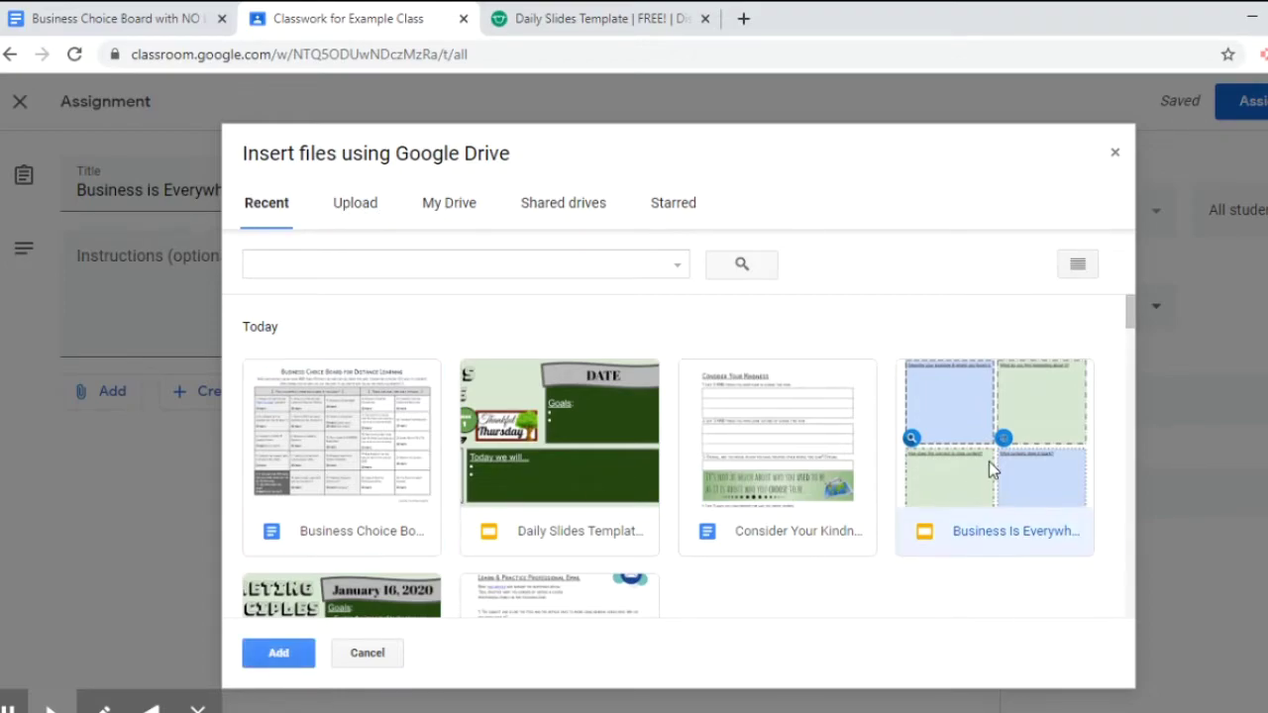
pyautogui.click(267, 655)
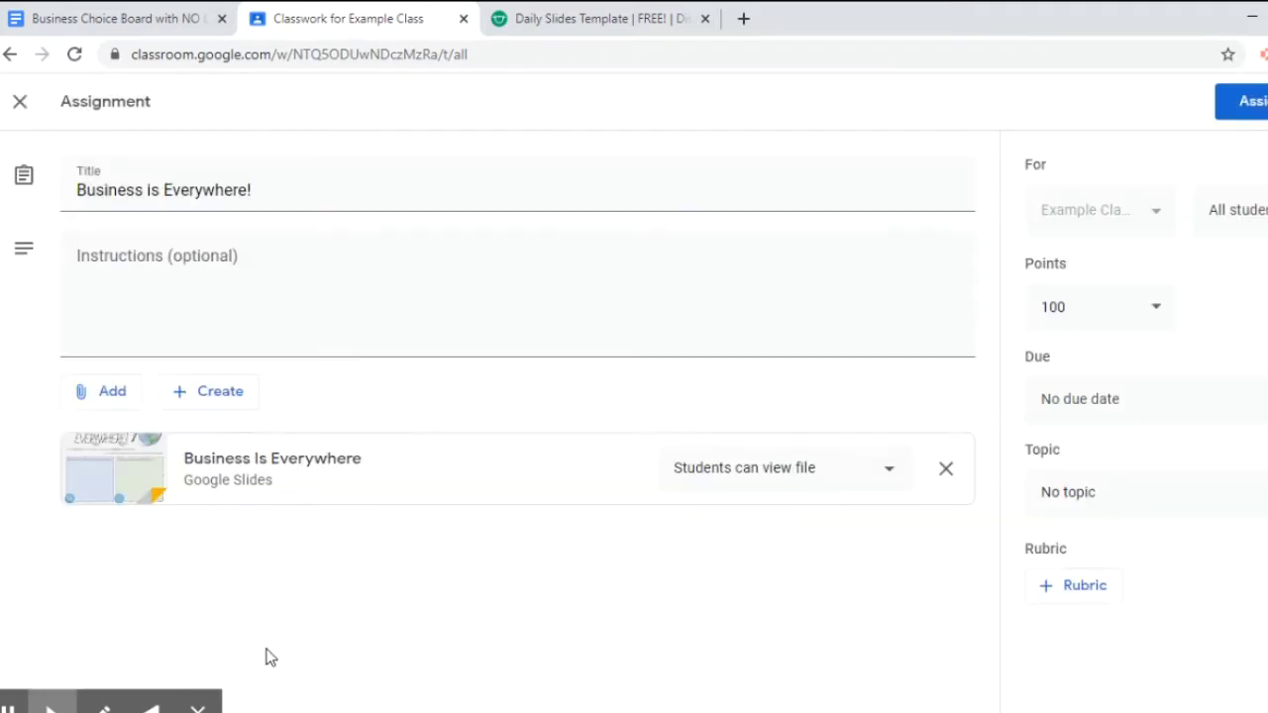
pyautogui.click(738, 480)
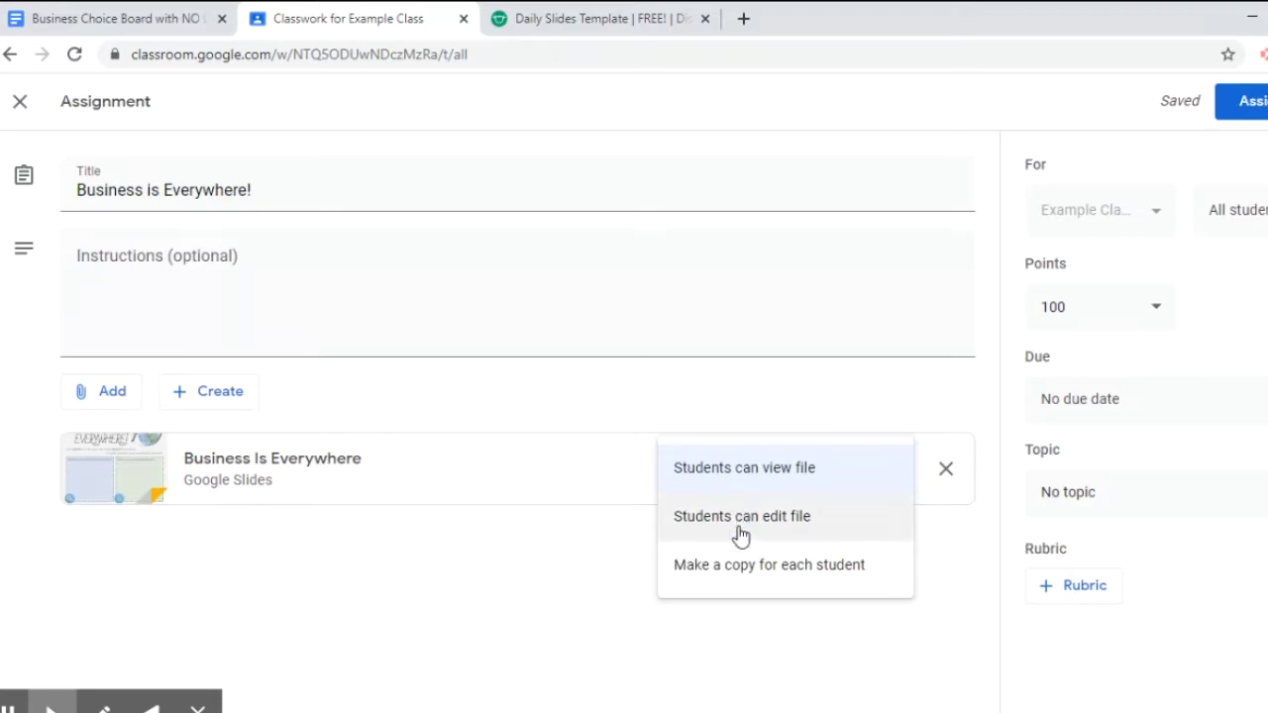
pyautogui.click(743, 569)
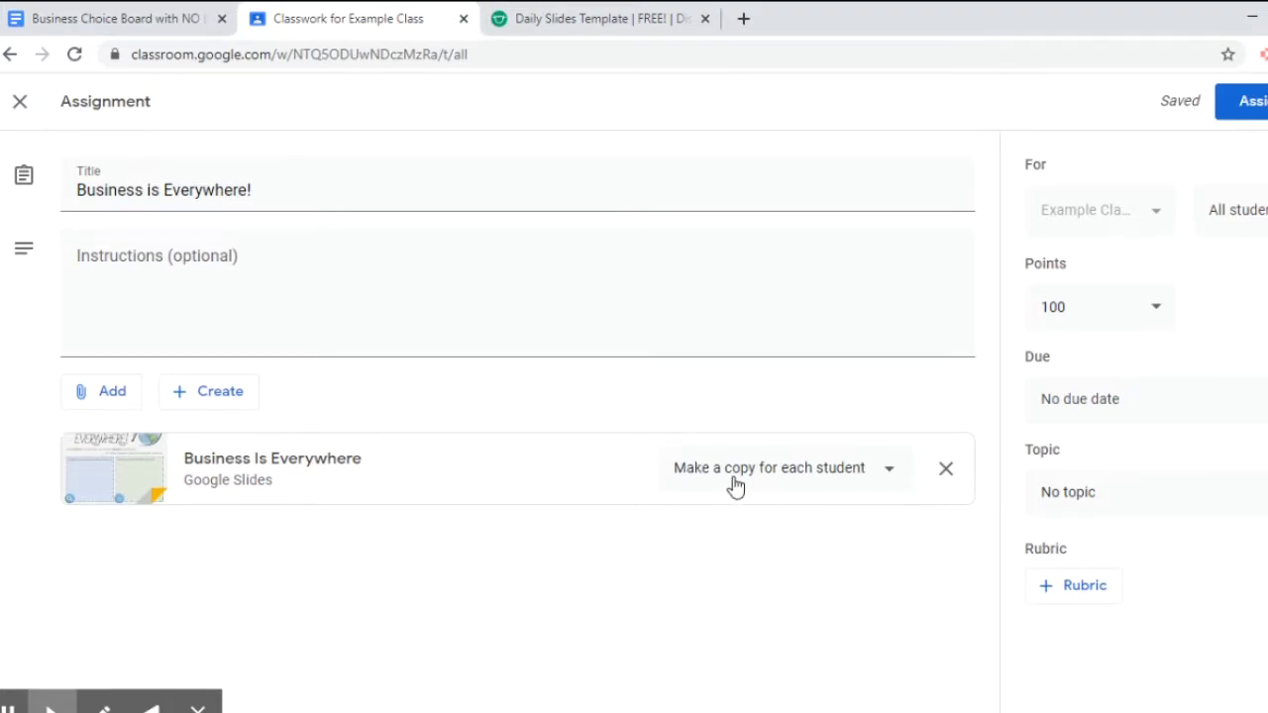
# Set the assignment's points to Ungraded
pyautogui.click(1090, 211)
pyautogui.click(1130, 311)
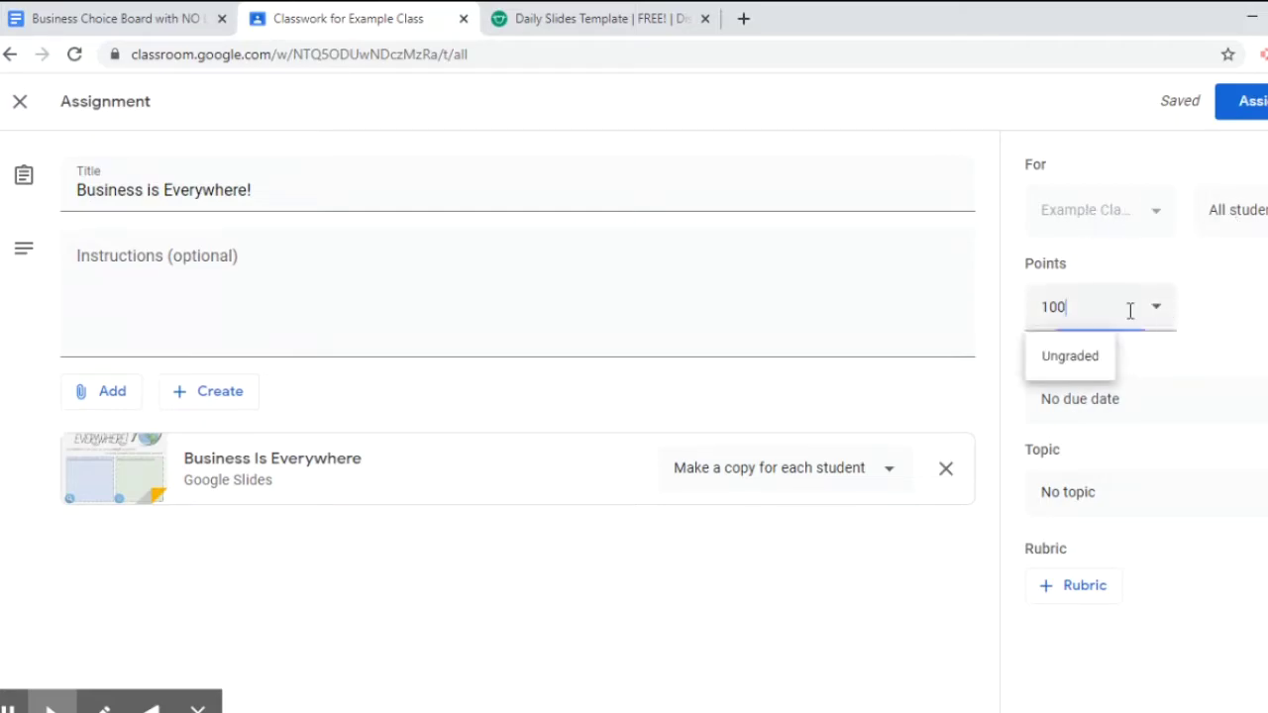
pyautogui.click(1090, 364)
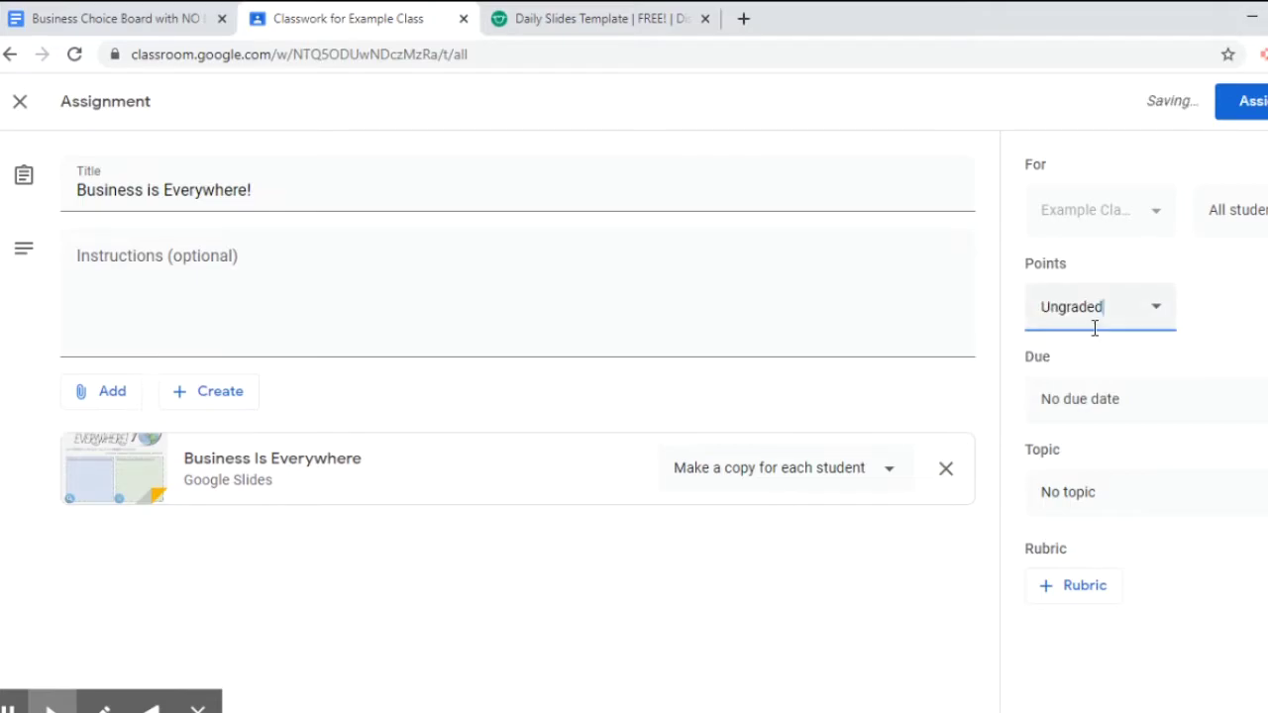
# Compare the assignment's points setting with the choice board's point value for activity 11 and the heading for repeatable activities
pyautogui.click(60, 17)
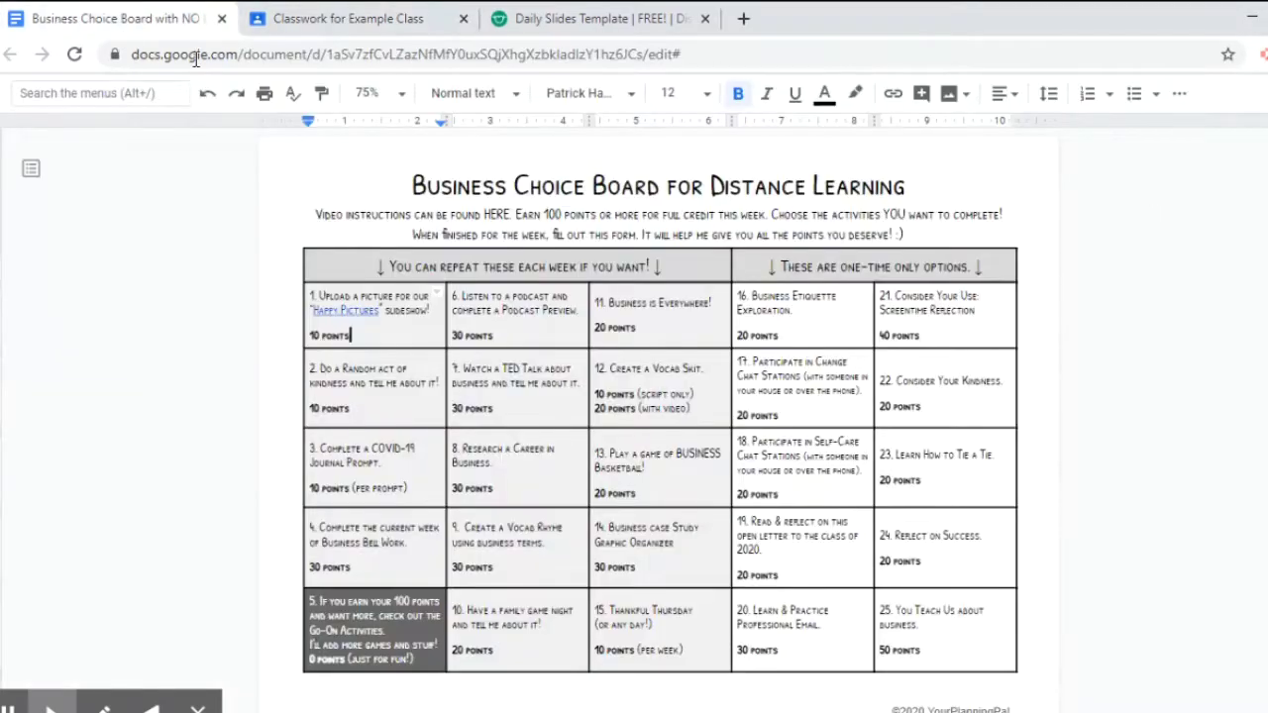
pyautogui.moveTo(644, 323); pyautogui.dragTo(585, 327)
pyautogui.click(445, 20)
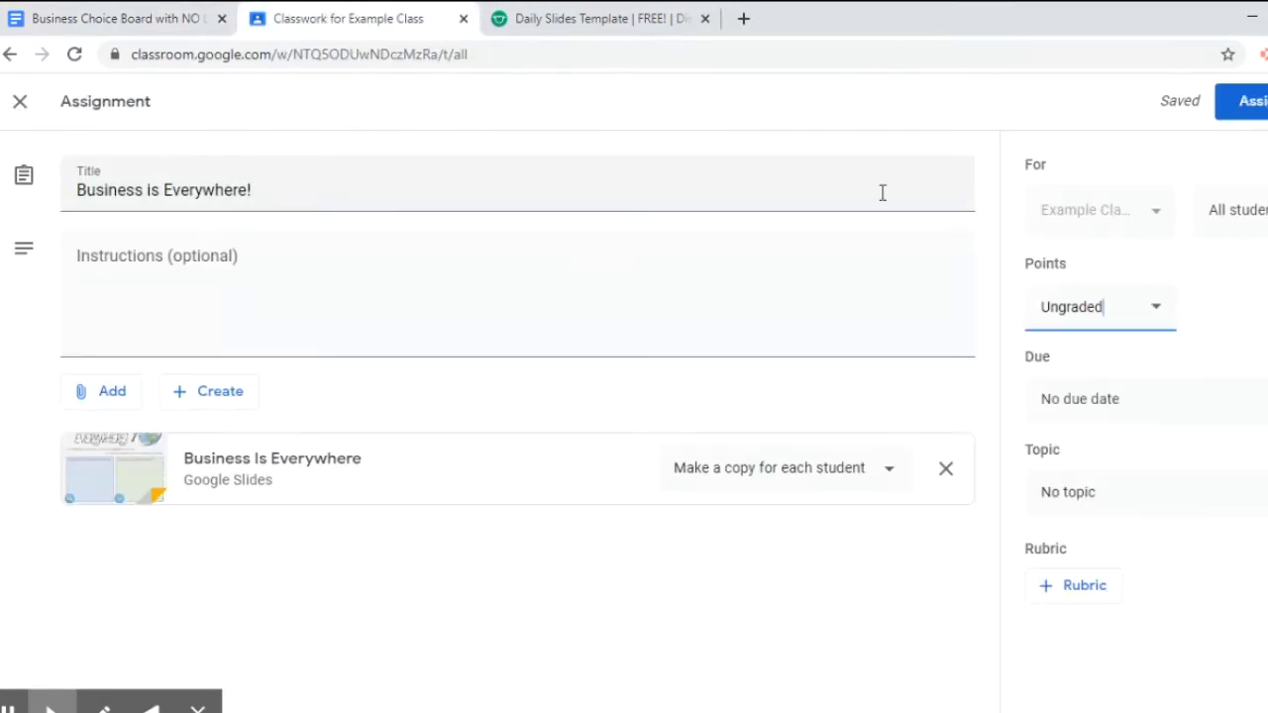
pyautogui.click(178, 22)
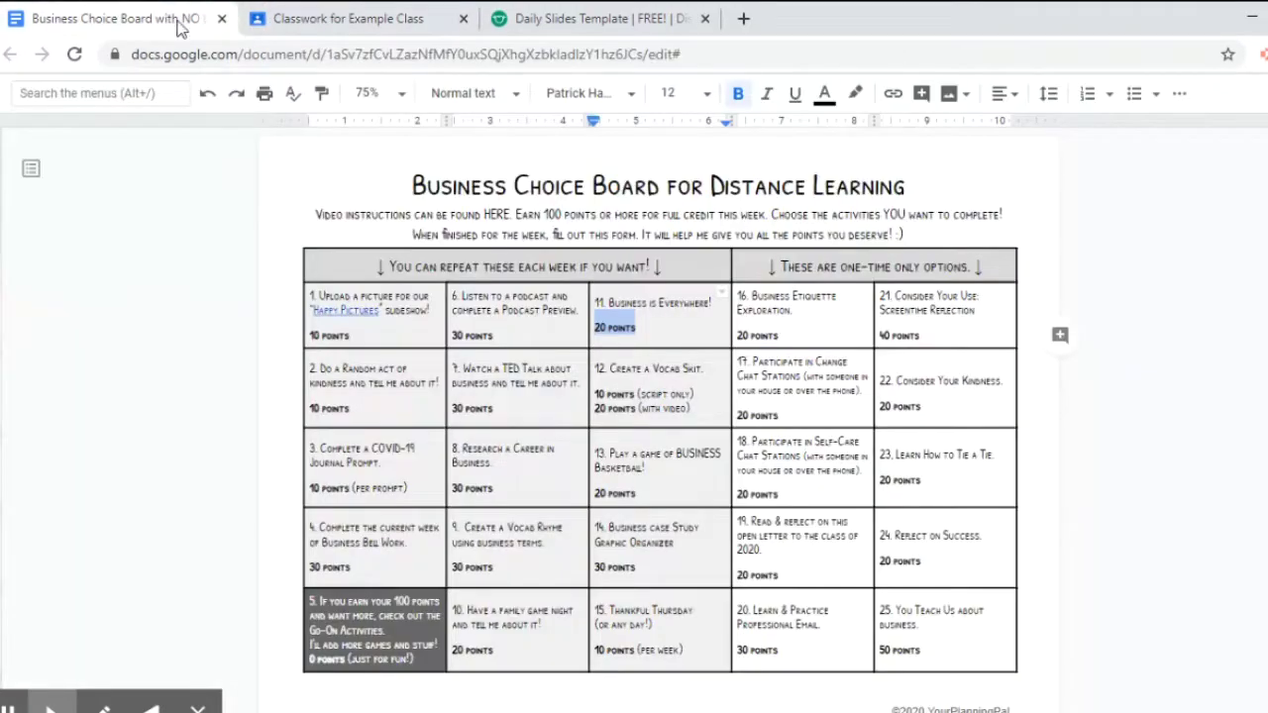
pyautogui.moveTo(619, 327); pyautogui.dragTo(672, 278)
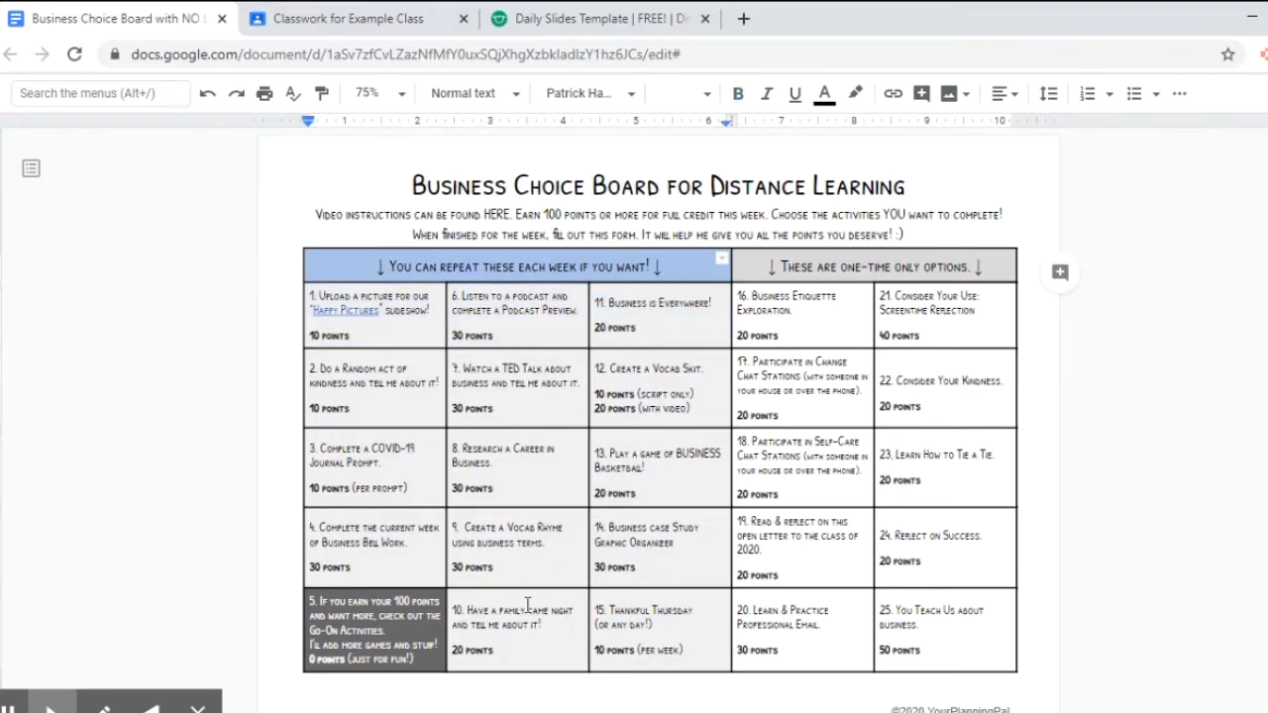
pyautogui.click(332, 16)
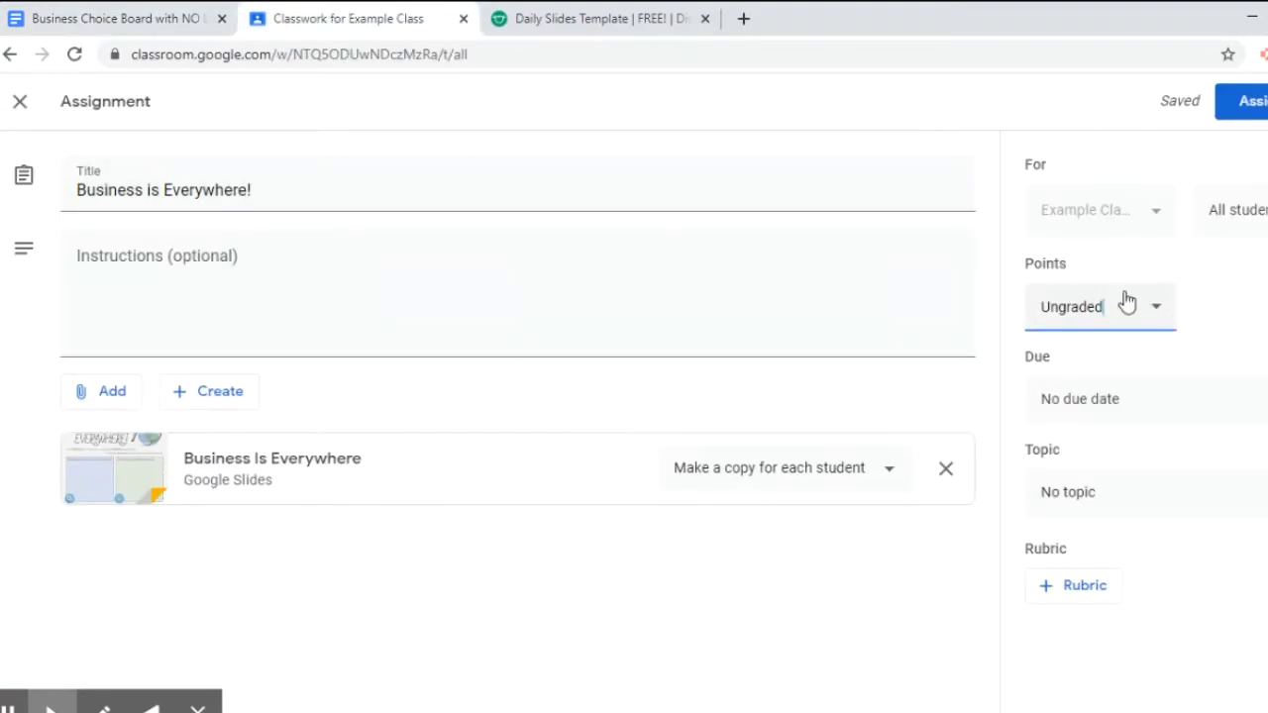
pyautogui.click(109, 18)
pyautogui.moveTo(654, 319); pyautogui.dragTo(585, 335)
pyautogui.click(367, 27)
# Post the assignment under the Distance Learning topic and move "Our Happy Pictures Slideshow" above it in the classwork list
pyautogui.click(1111, 507)
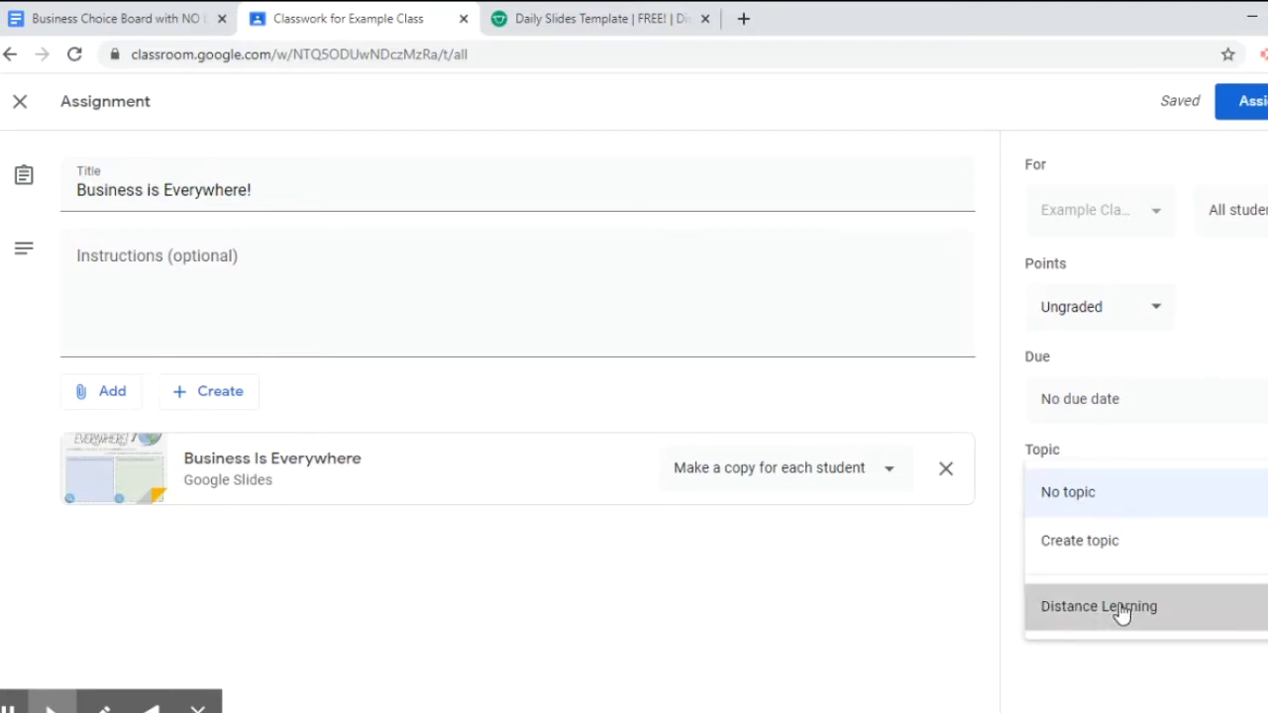
pyautogui.click(1121, 610)
pyautogui.click(1244, 102)
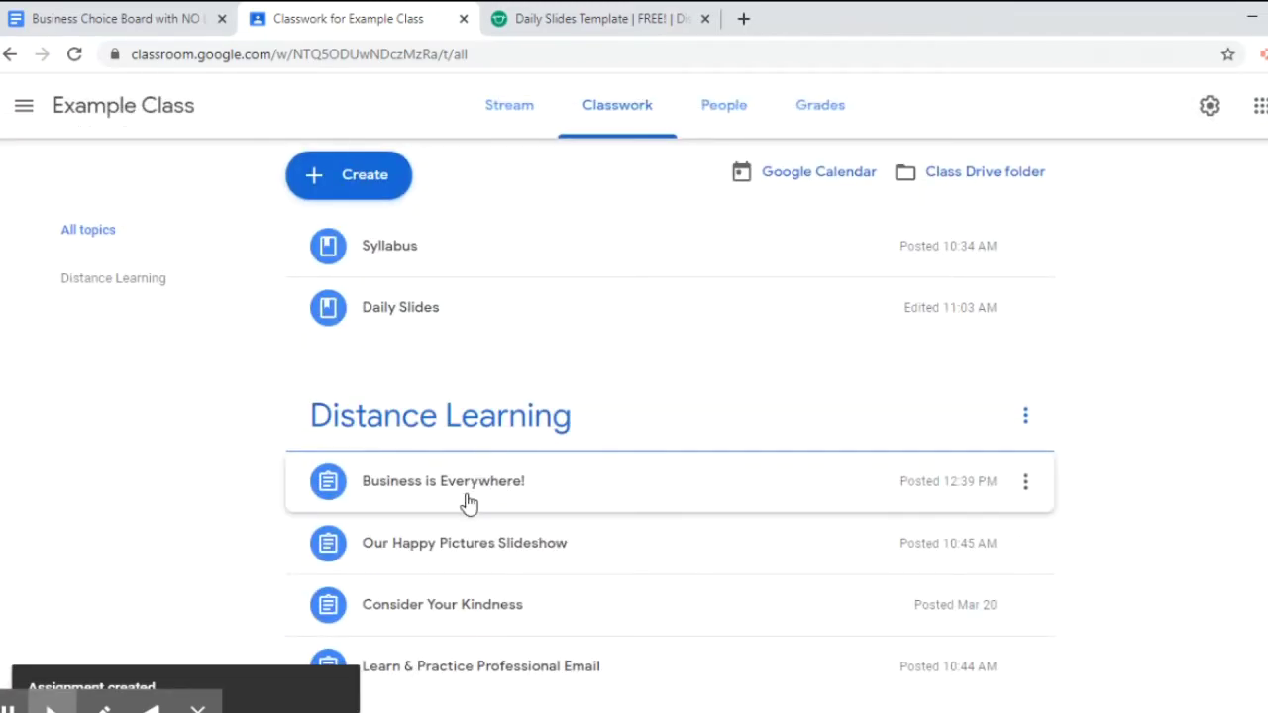
pyautogui.moveTo(453, 545); pyautogui.dragTo(464, 486)
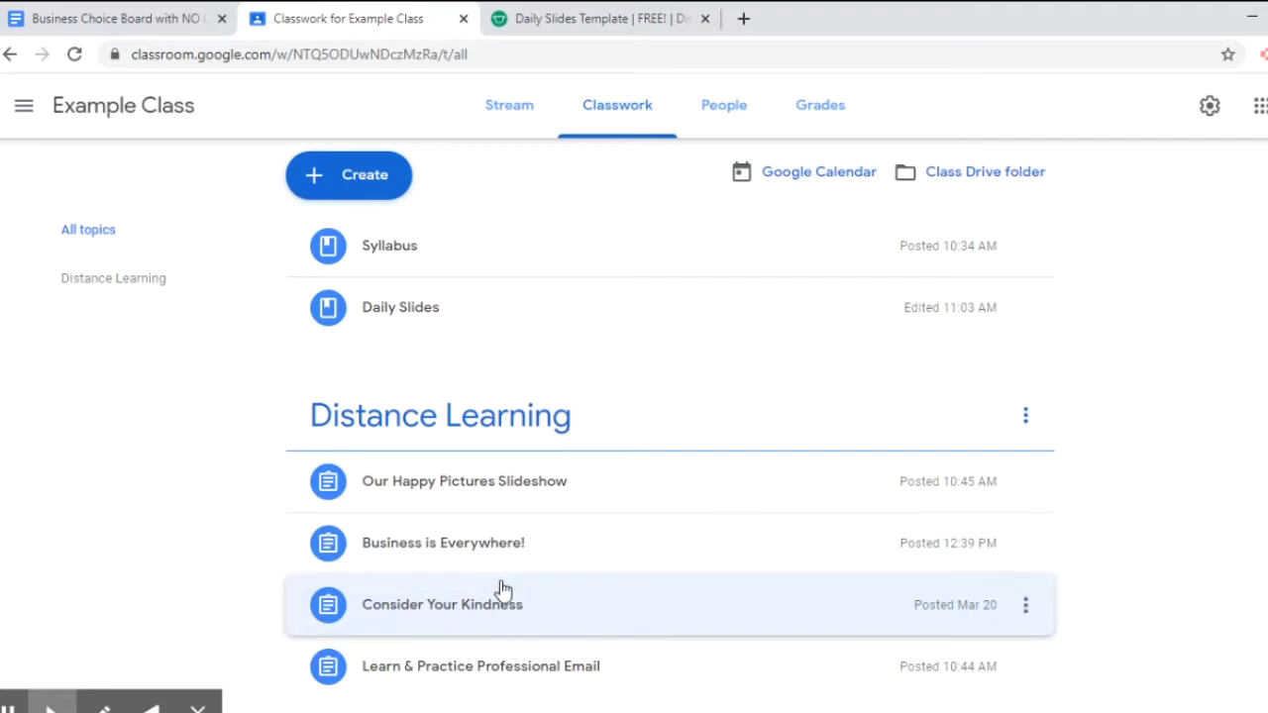
# Open the instructions page of the "Business is Everywhere!" assignment and copy its web address
pyautogui.click(453, 553)
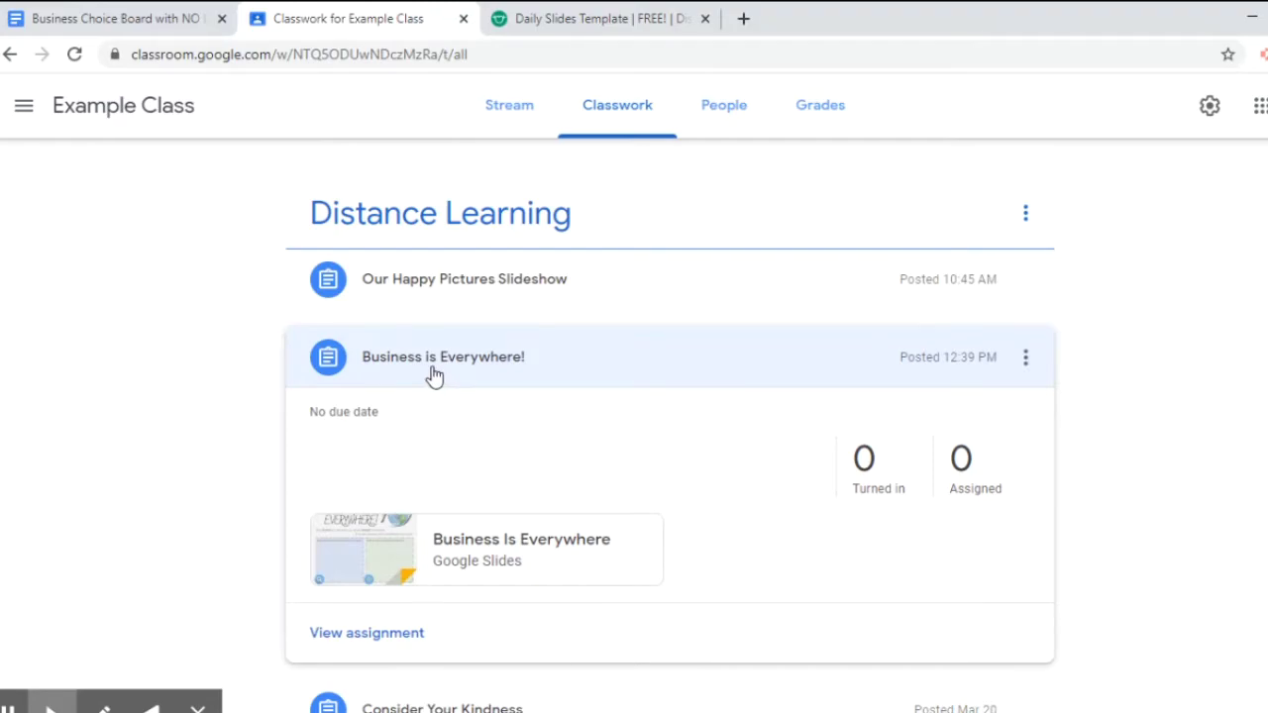
pyautogui.click(376, 637)
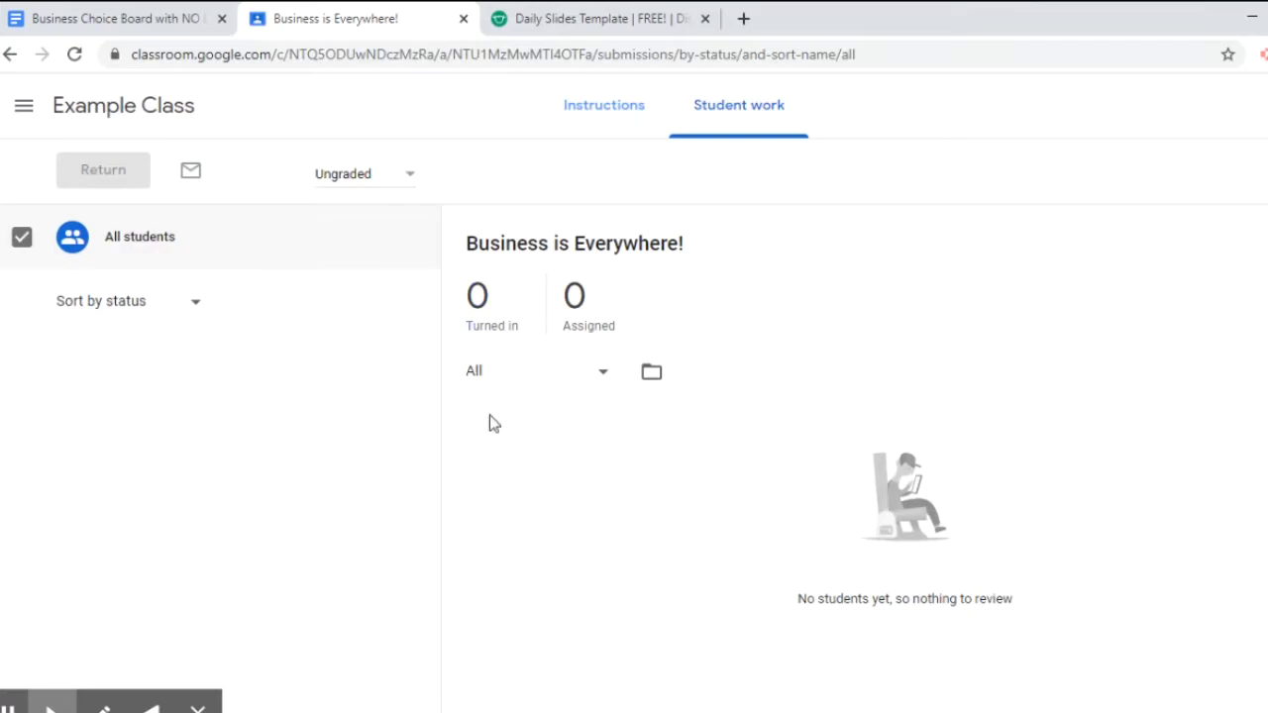
pyautogui.click(591, 133)
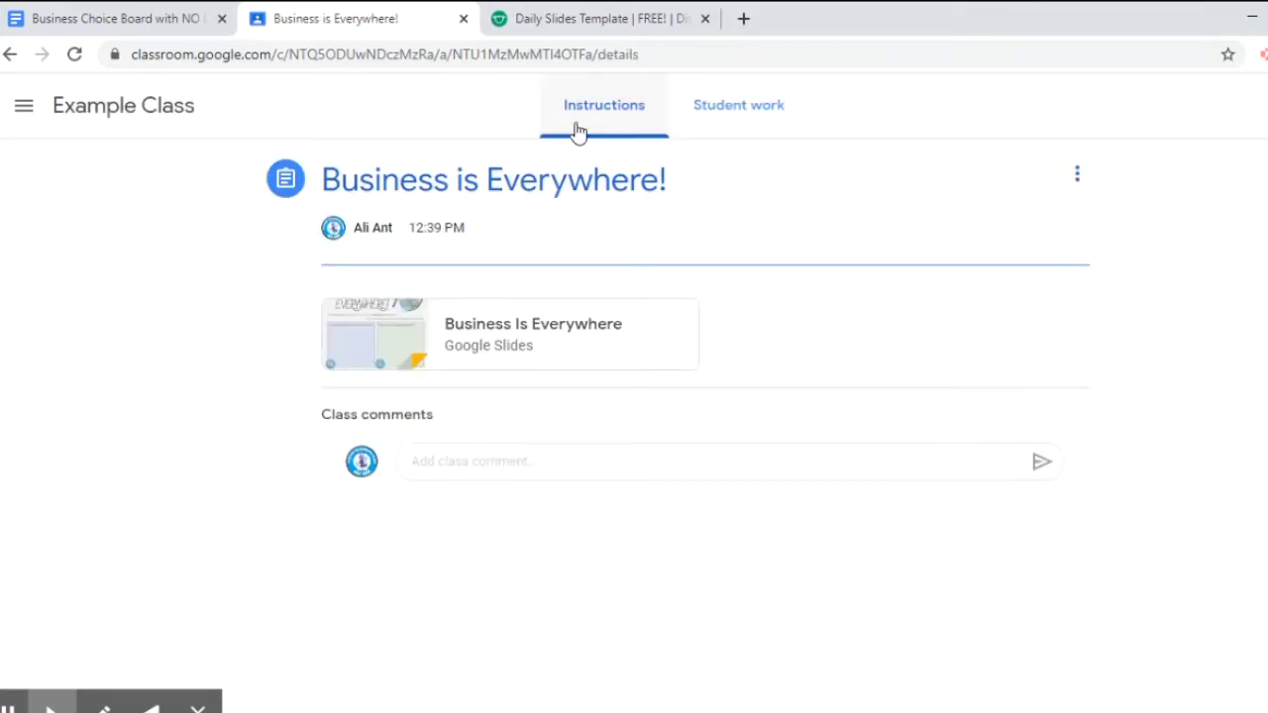
pyautogui.click(555, 58)
pyautogui.rightClick(554, 60)
pyautogui.click(585, 167)
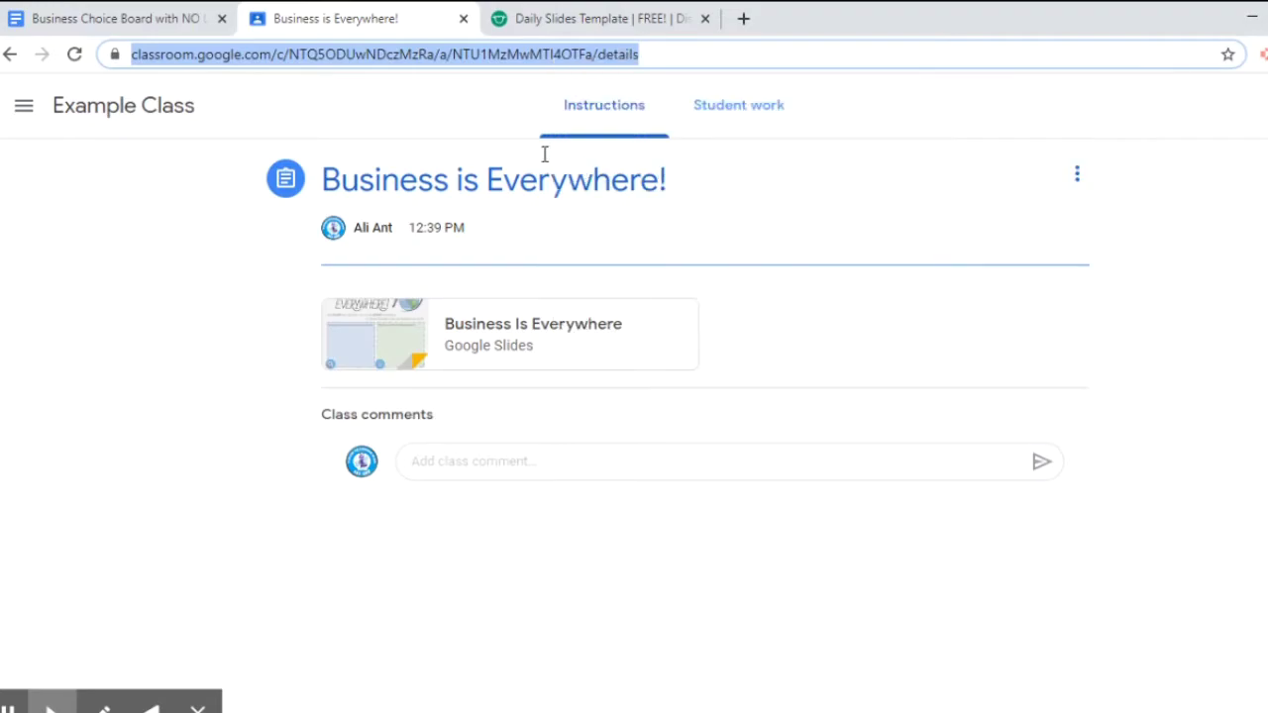
# In the choice board document, link the text "Business is Everywhere" in activity 11 to the copied Classroom assignment address
pyautogui.click(185, 21)
pyautogui.click(644, 317)
pyautogui.moveTo(611, 309); pyautogui.dragTo(704, 308)
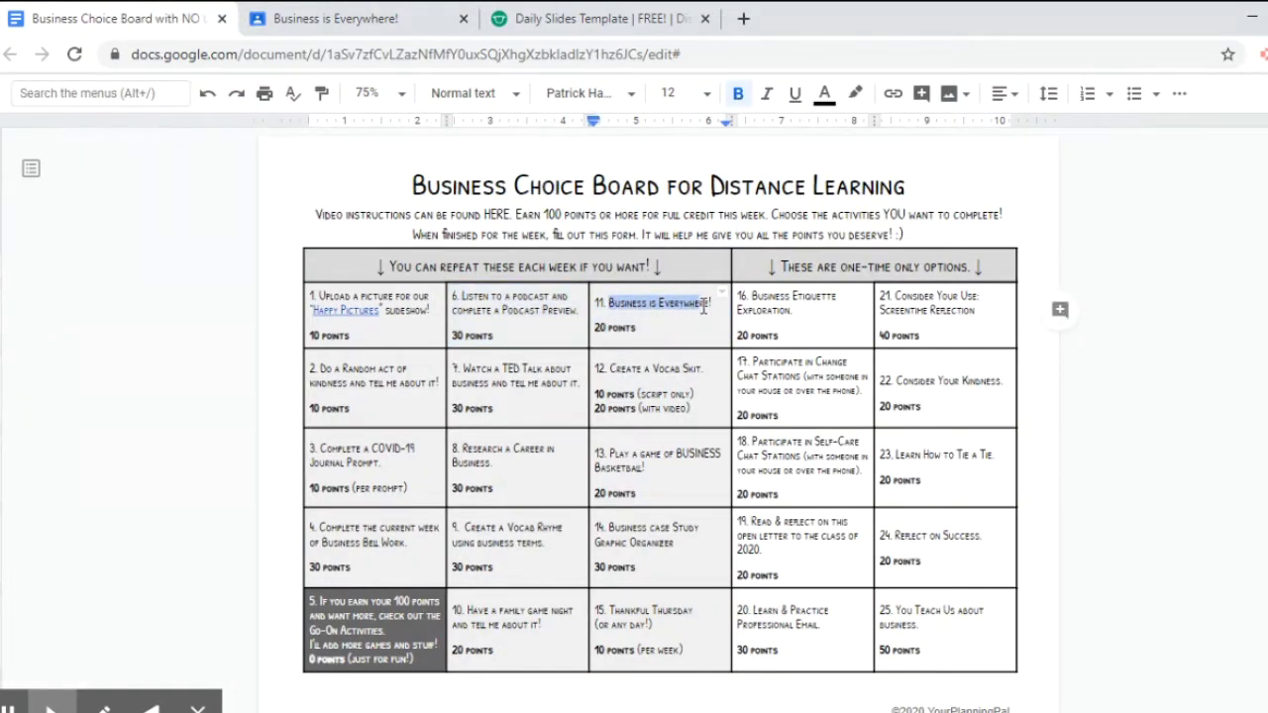
pyautogui.click(892, 94)
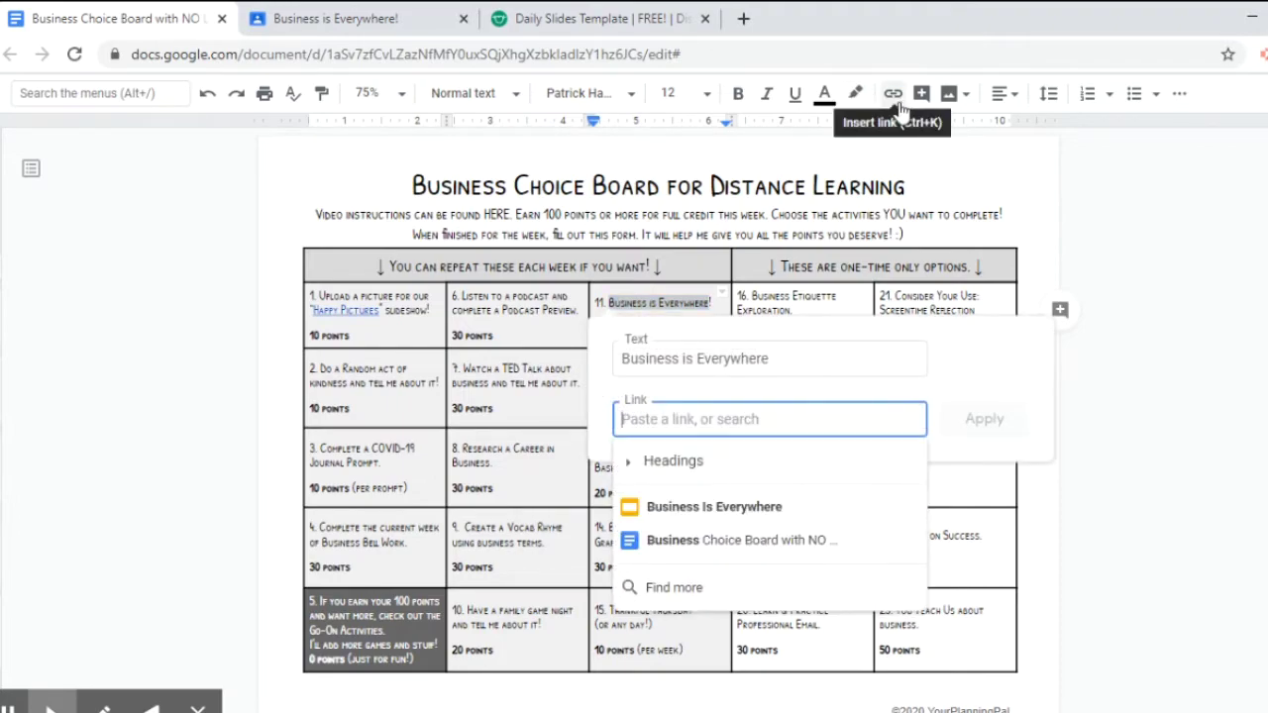
pyautogui.rightClick(705, 420)
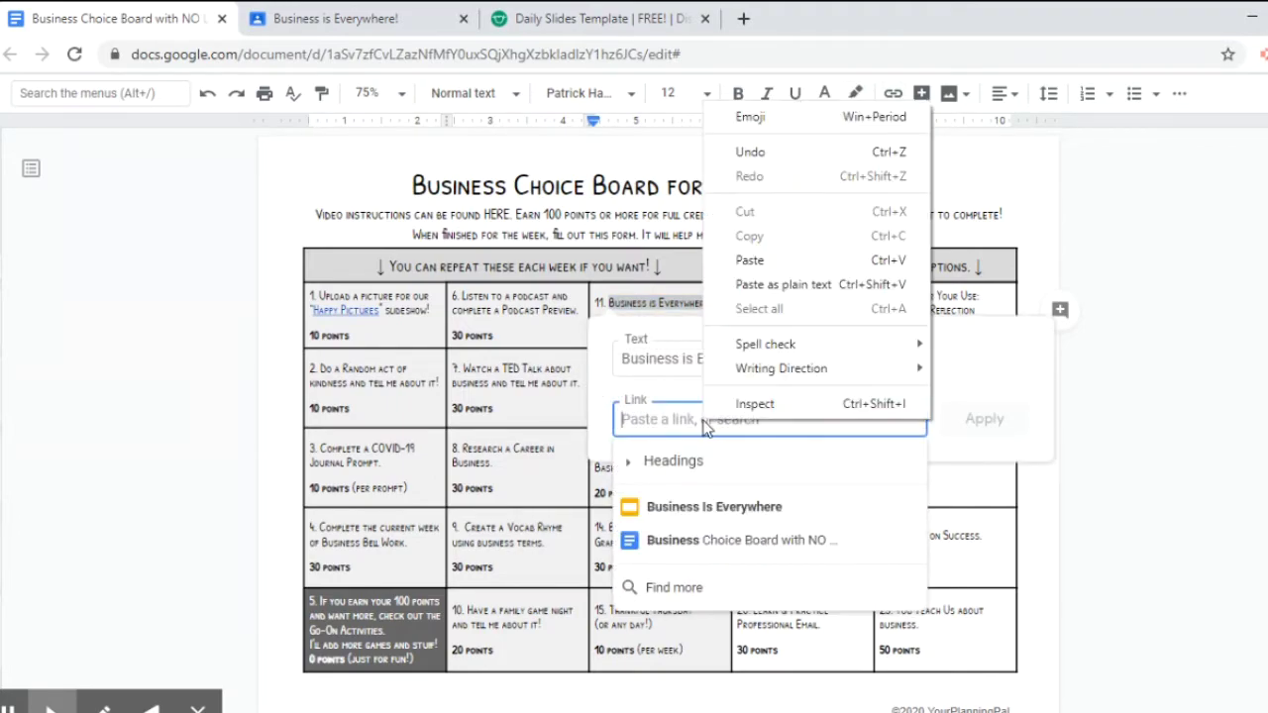
pyautogui.click(759, 254)
pyautogui.click(974, 432)
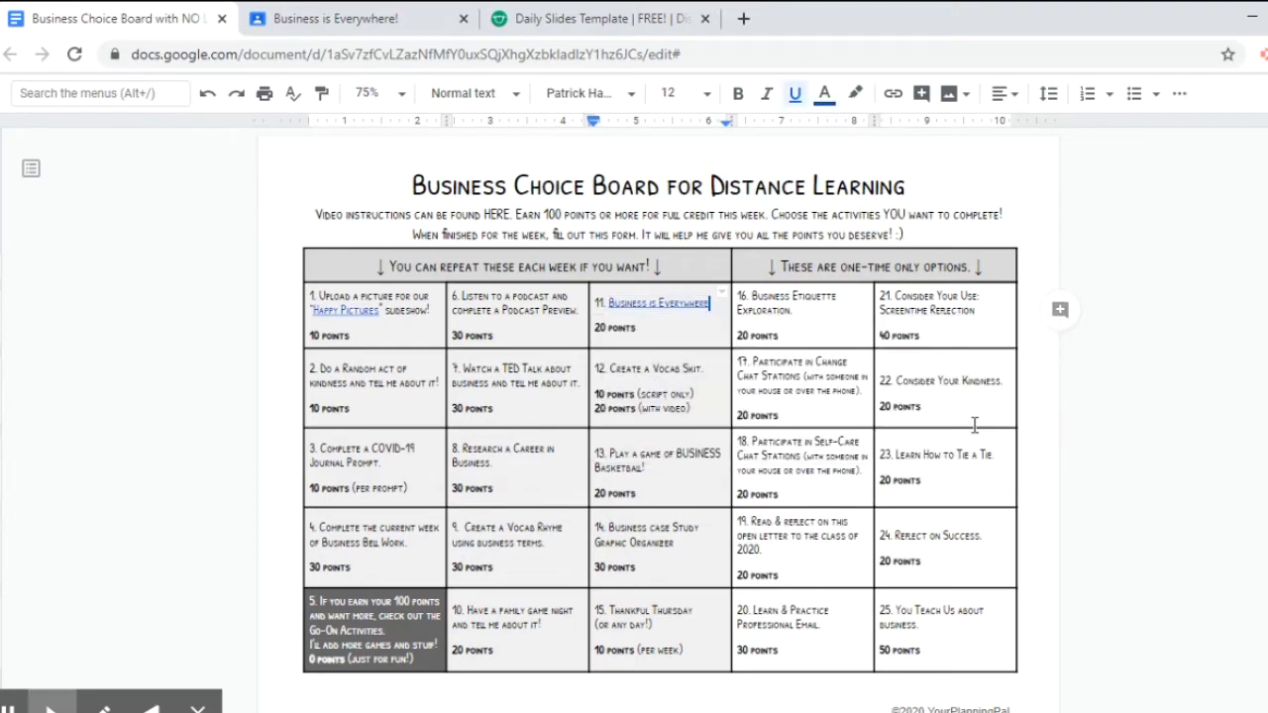
# Test the new link in activity 11 by opening the assignment page, and return to the choice board
pyautogui.click(617, 409)
pyautogui.click(642, 312)
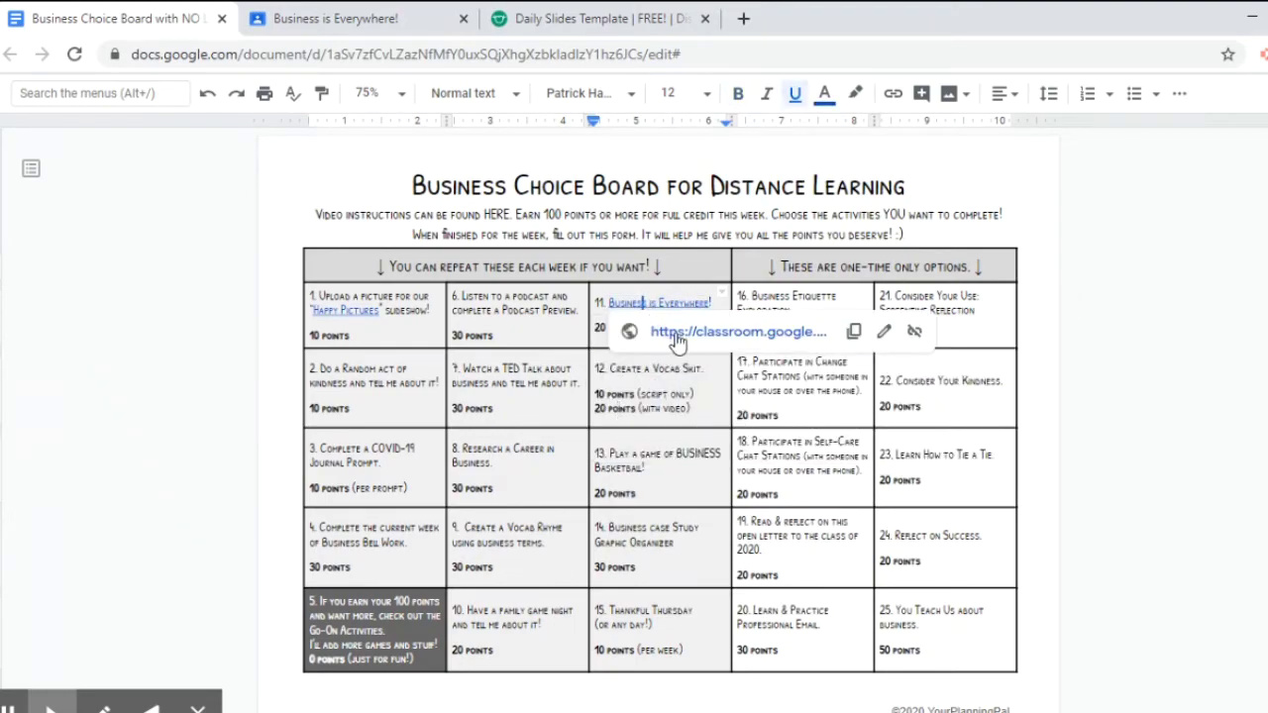
pyautogui.click(678, 335)
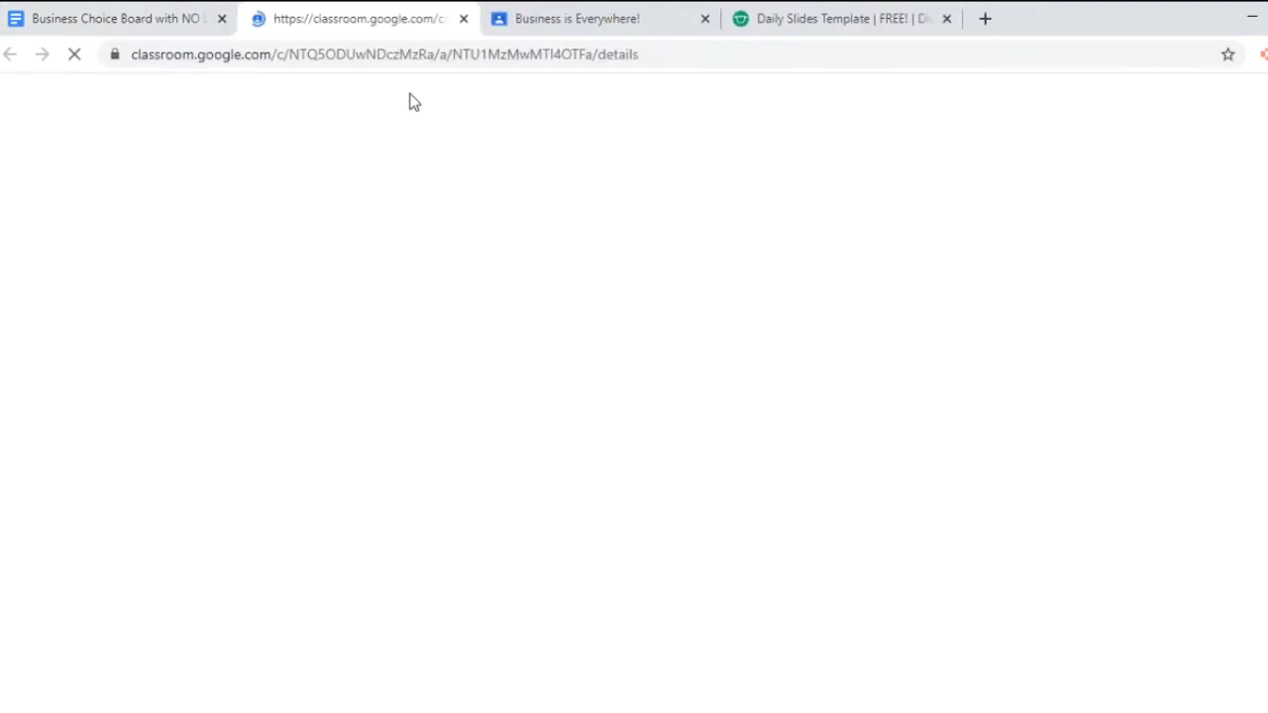
pyautogui.click(463, 20)
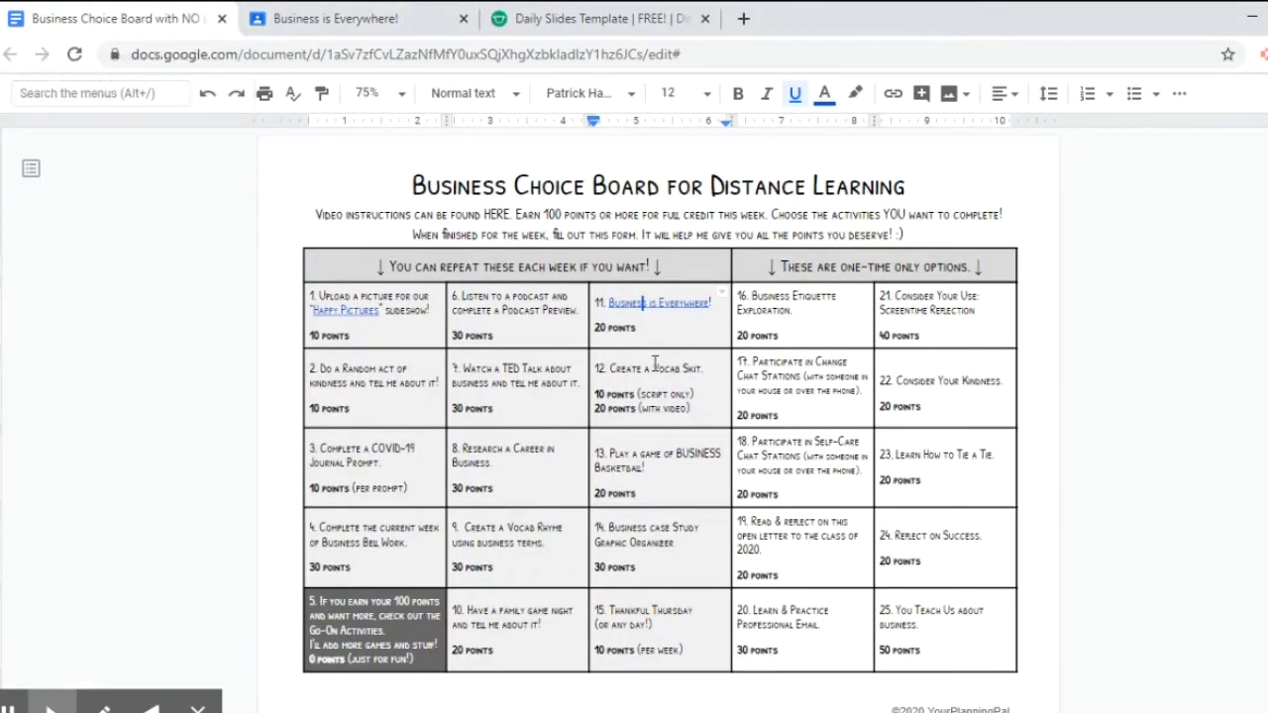
# Review the two instruction lines between the choice board's title and its table
pyautogui.click(665, 407)
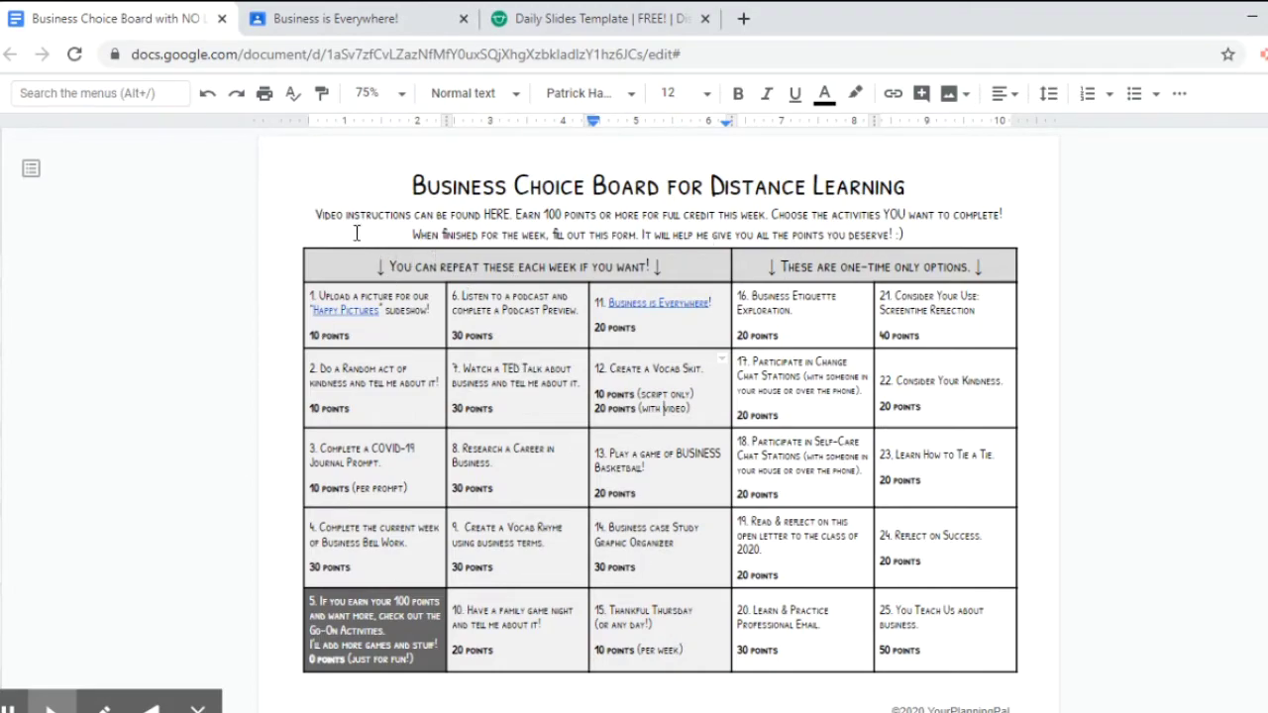
pyautogui.moveTo(320, 215); pyautogui.dragTo(921, 243)
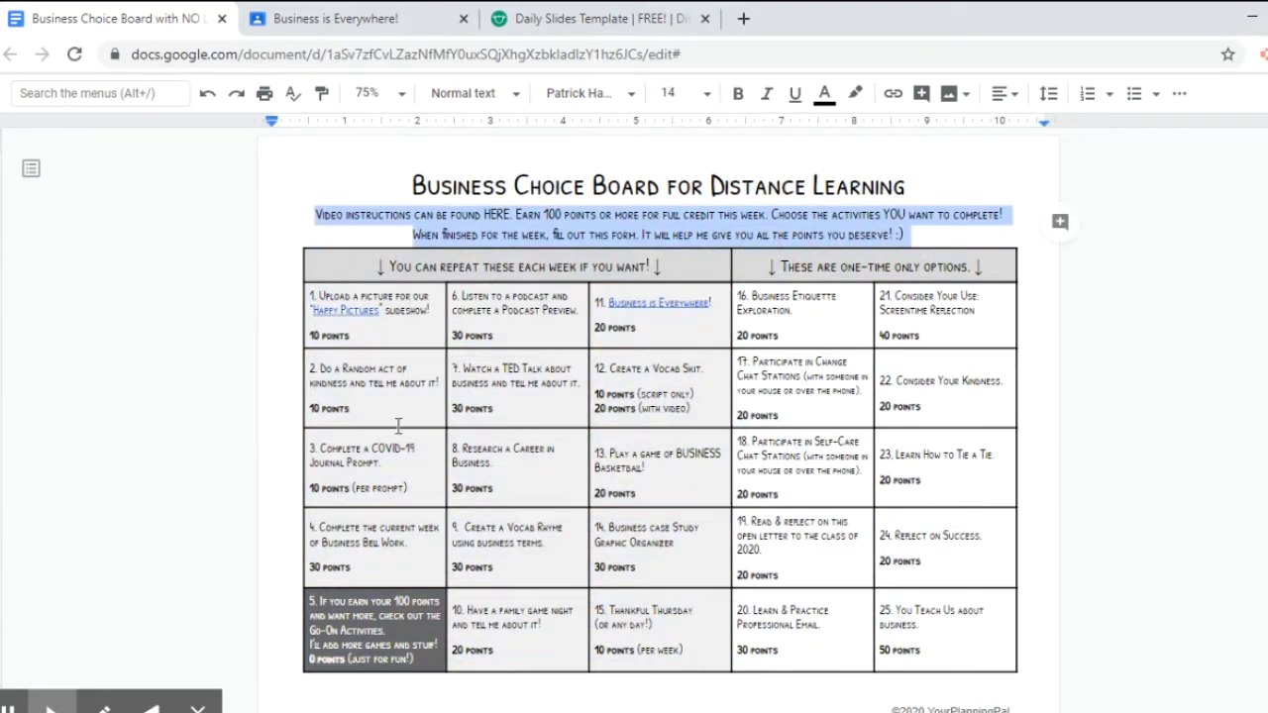
pyautogui.click(697, 479)
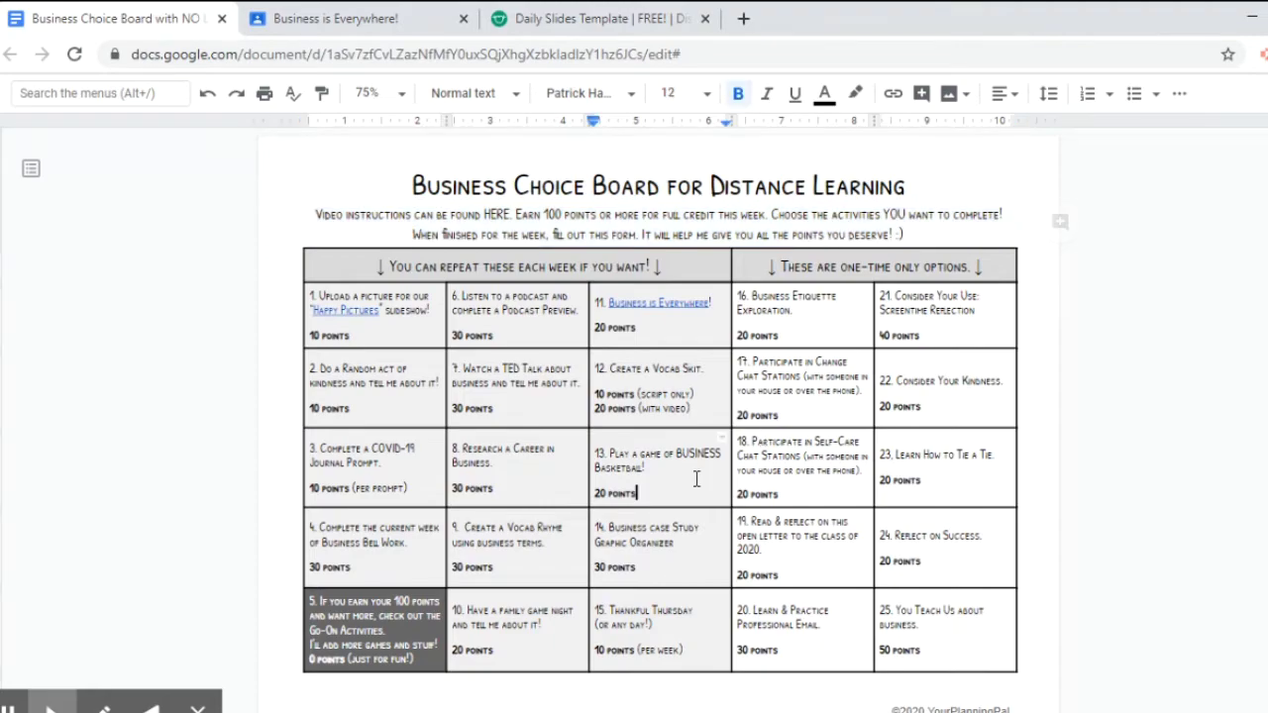
# Return to the class's classwork list in Google Classroom and create a new material titled "Choice Board"
pyautogui.click(369, 22)
pyautogui.click(9, 55)
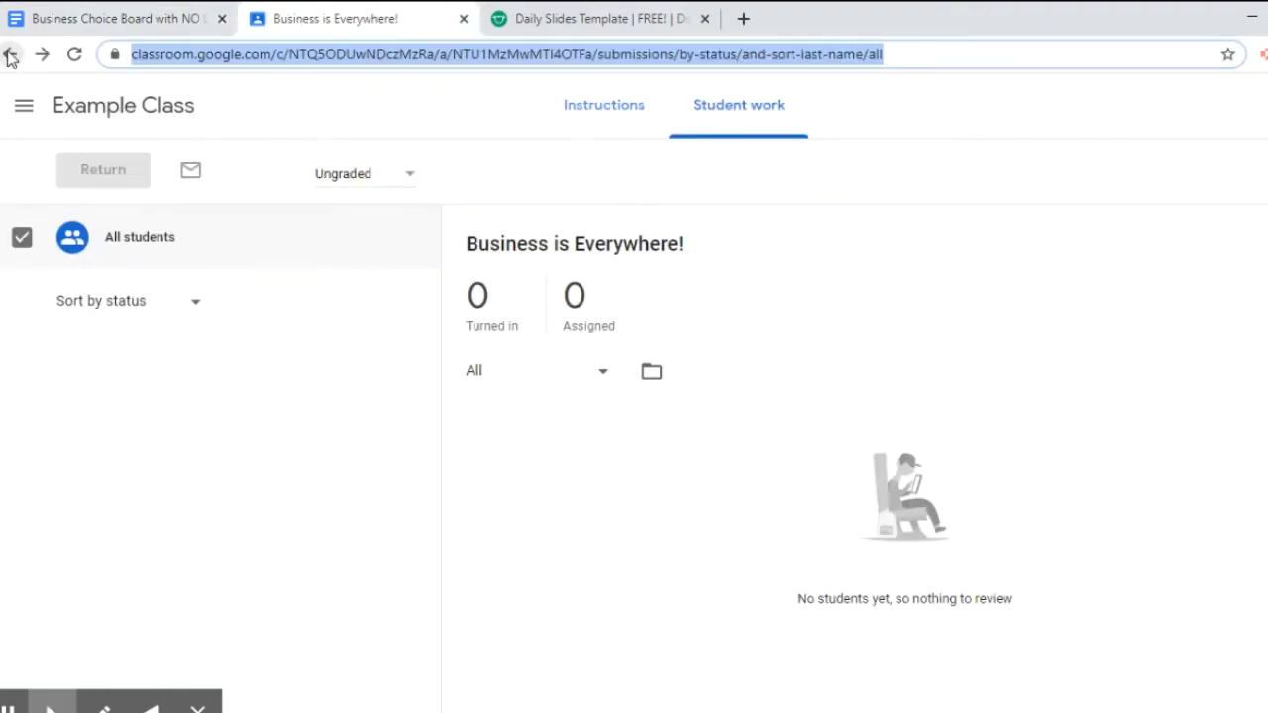
pyautogui.click(10, 55)
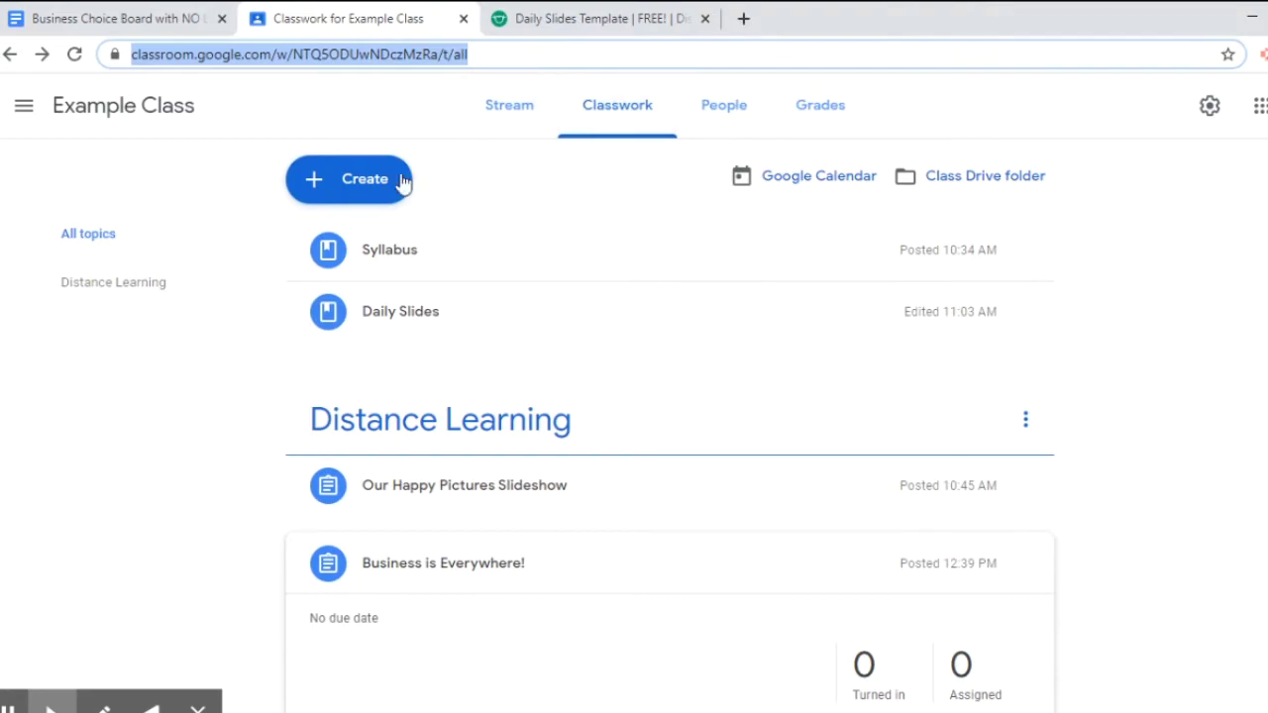
pyautogui.click(356, 184)
pyautogui.click(371, 340)
pyautogui.write('Choice Board')
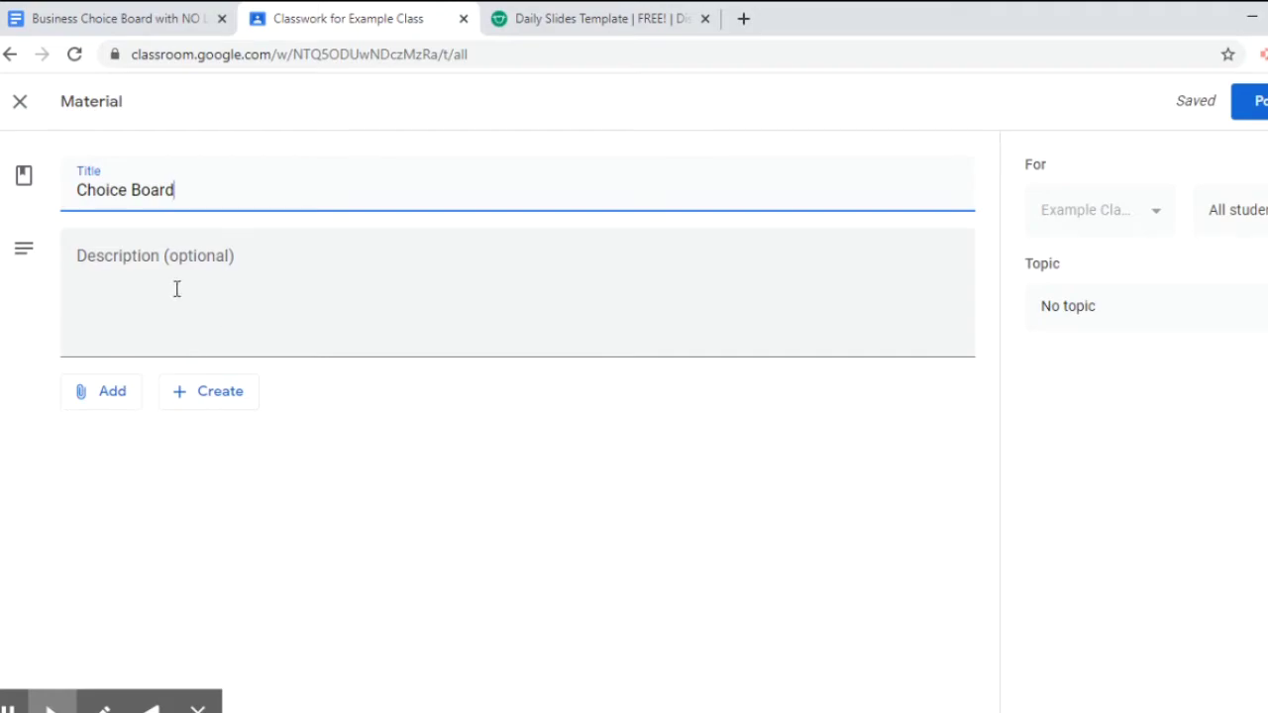
# Attach the Google Drive document "Business Choice Board with NO LINKS" to the material
pyautogui.click(99, 393)
pyautogui.click(124, 433)
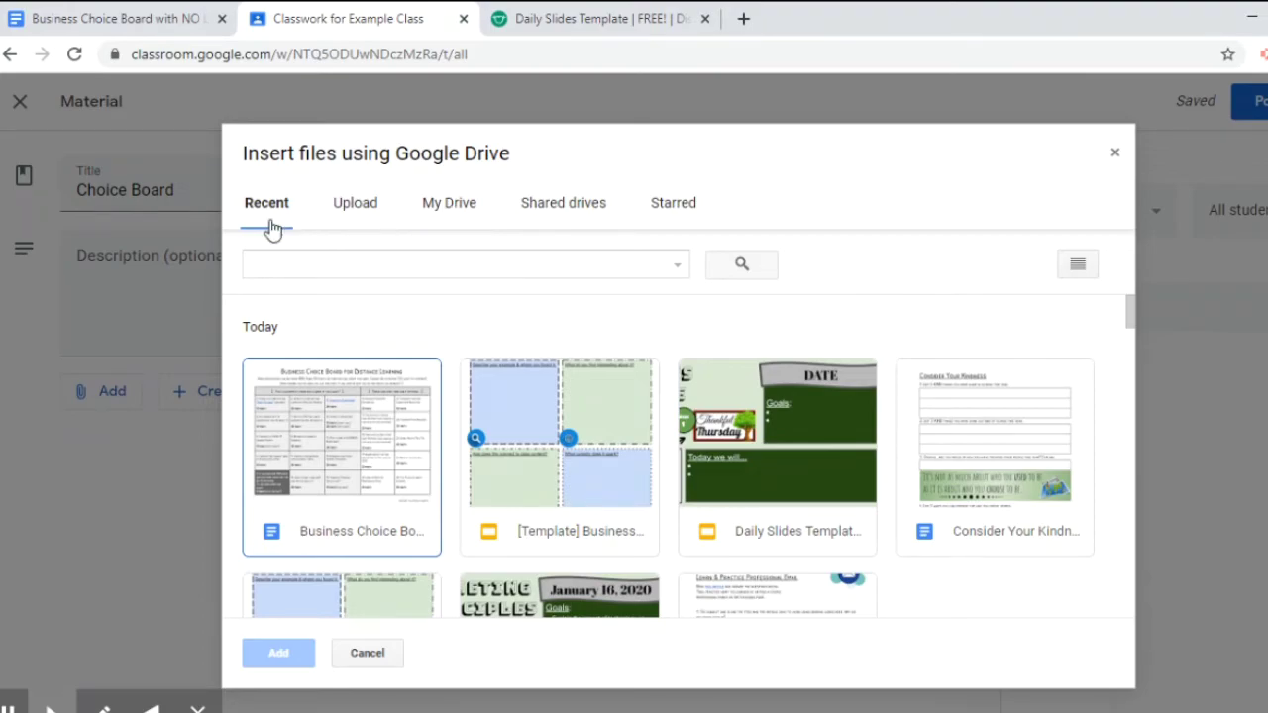
pyautogui.doubleClick(327, 453)
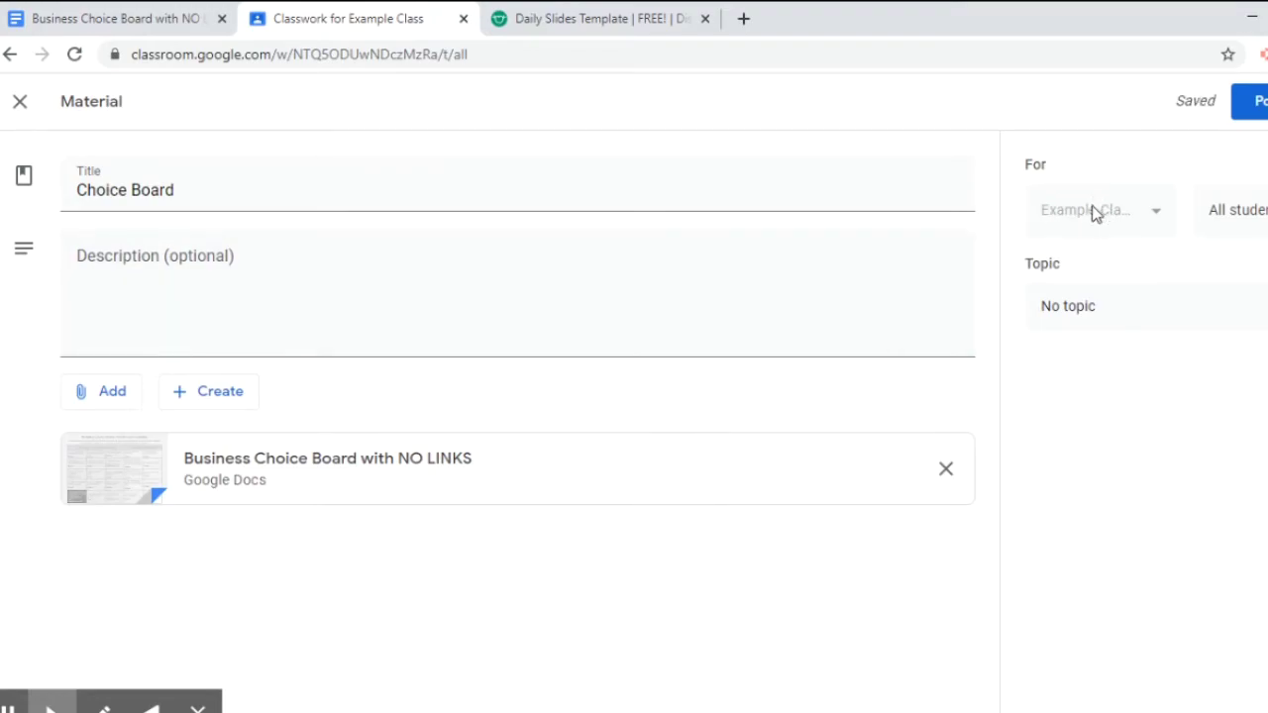
# Assign the material to the Distance Learning topic and post it
pyautogui.click(1123, 312)
pyautogui.click(1098, 414)
pyautogui.click(147, 620)
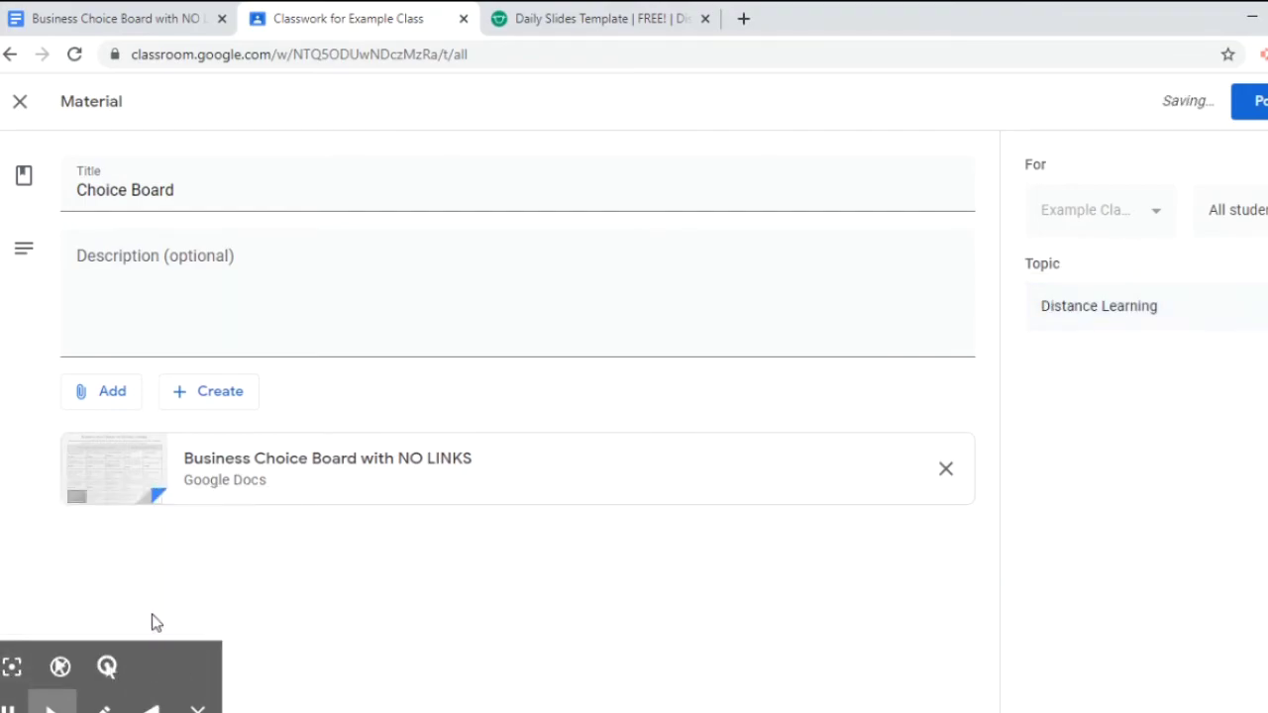
pyautogui.click(1249, 107)
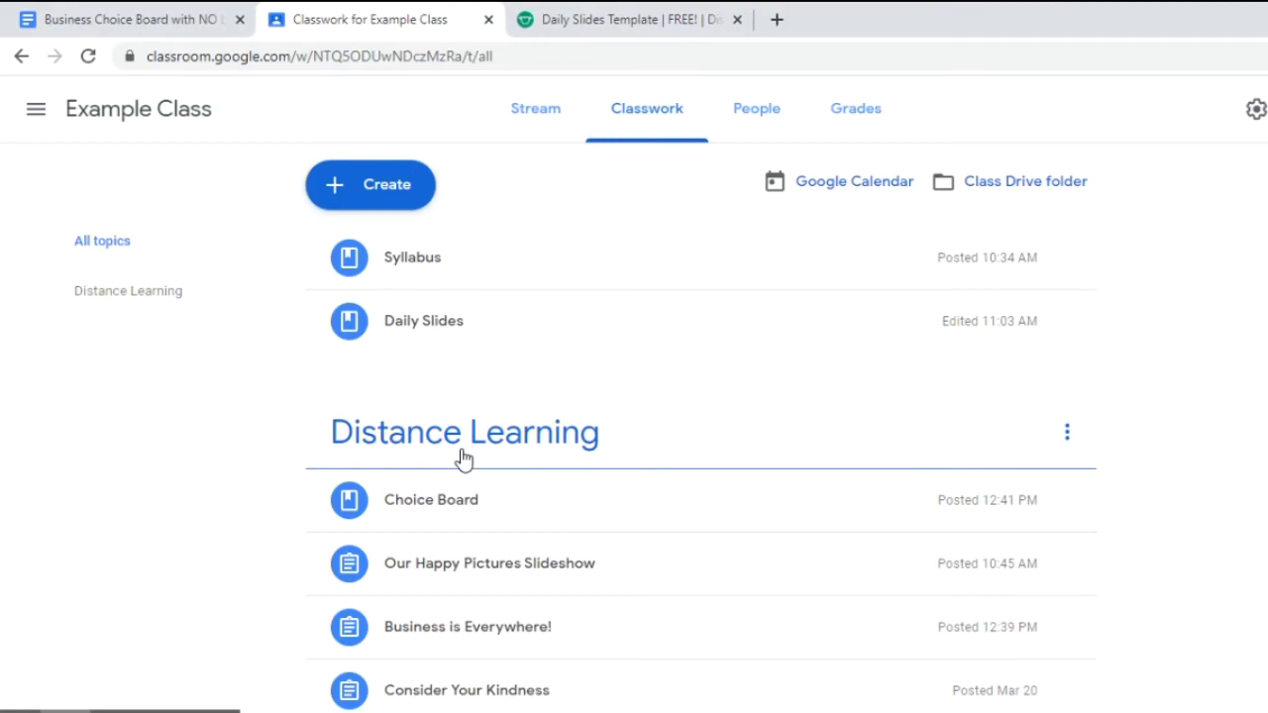
# Check the posted Choice Board material and its link to the "Business is Everywhere!" assignment, and return to the classwork list
pyautogui.click(443, 511)
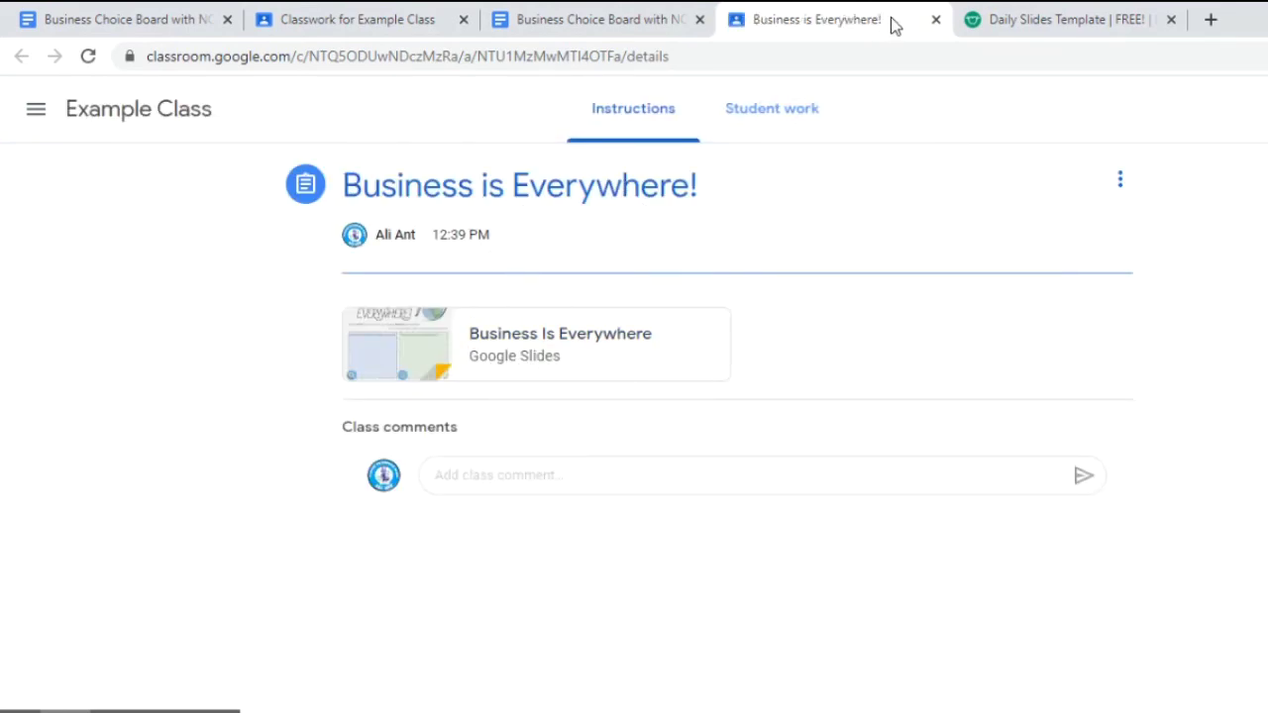
pyautogui.click(935, 19)
pyautogui.click(400, 27)
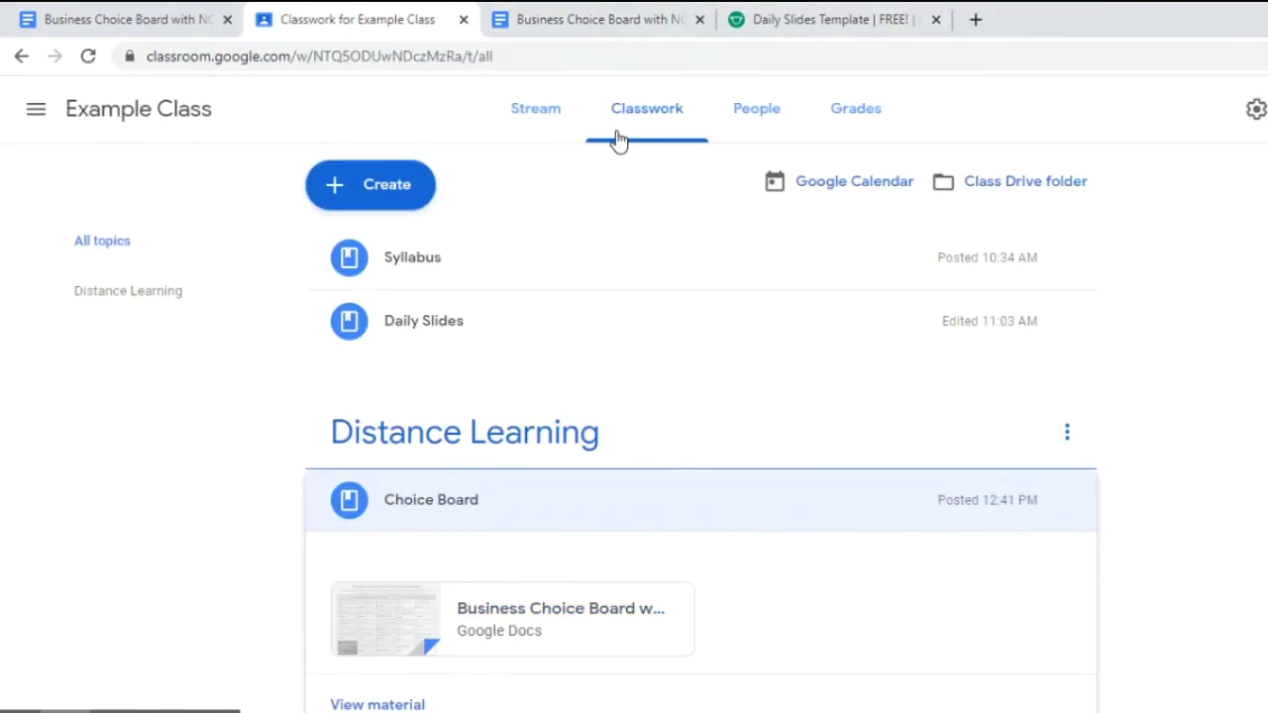